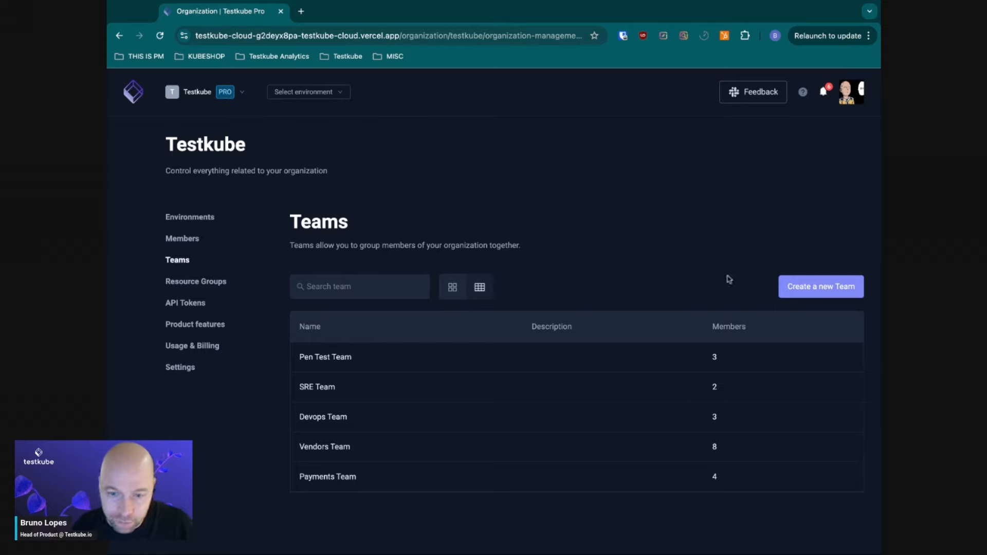
Step: Create a new team named Demo Team in the Testkube organization
left_click(820, 286)
left_click(487, 257)
type("Demo Team")
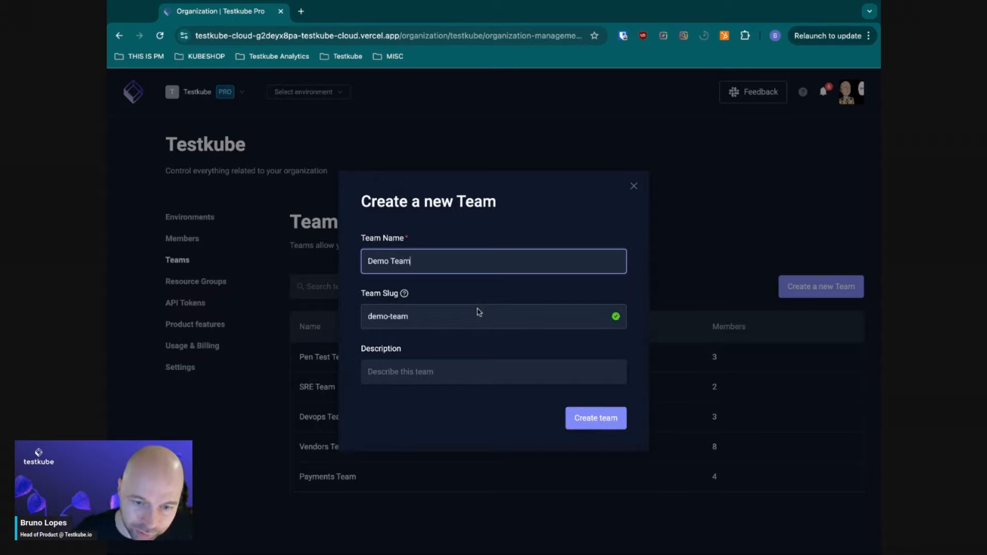
left_click(538, 288)
left_click(592, 416)
Step: Add four organization members with kubeshop.io e-mail addresses to Demo Team
scroll(520, 368, "down", 4)
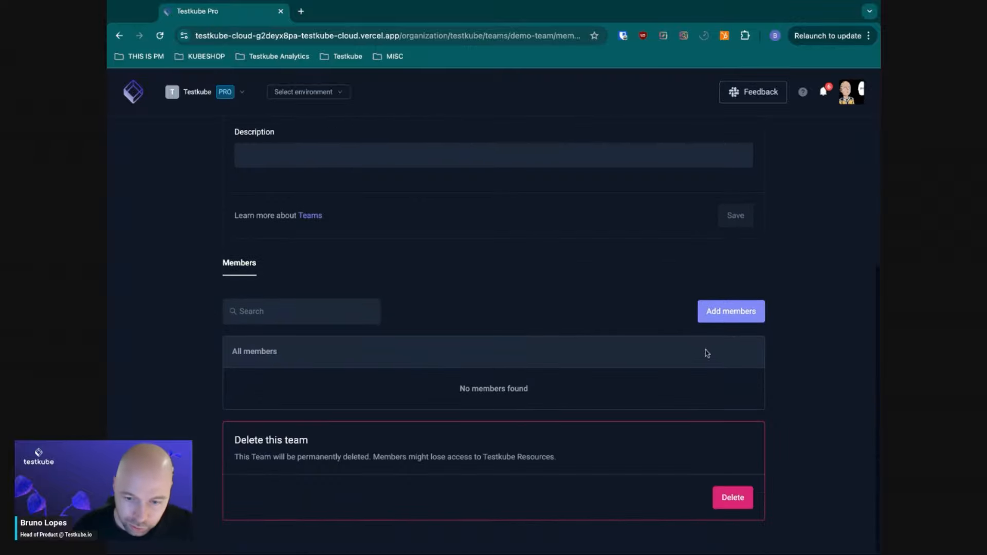
left_click(716, 321)
left_click(504, 314)
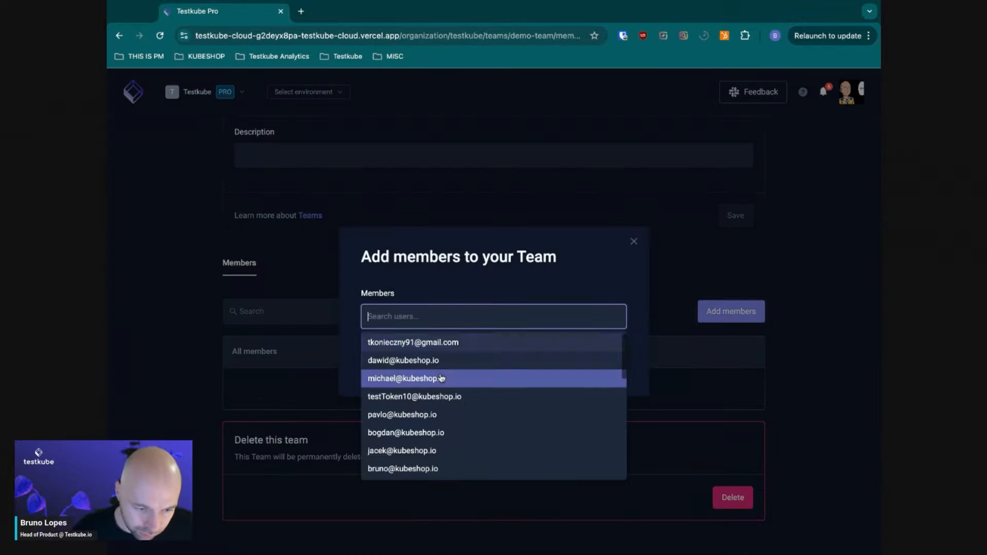
left_click(445, 360)
left_click(440, 379)
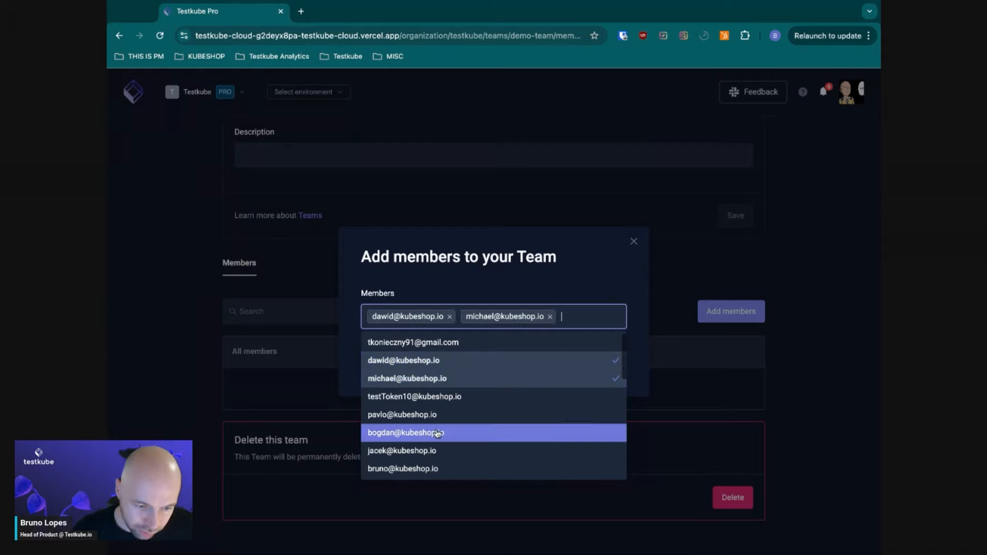
scroll(441, 440, "down", 1)
left_click(439, 436)
left_click(438, 415)
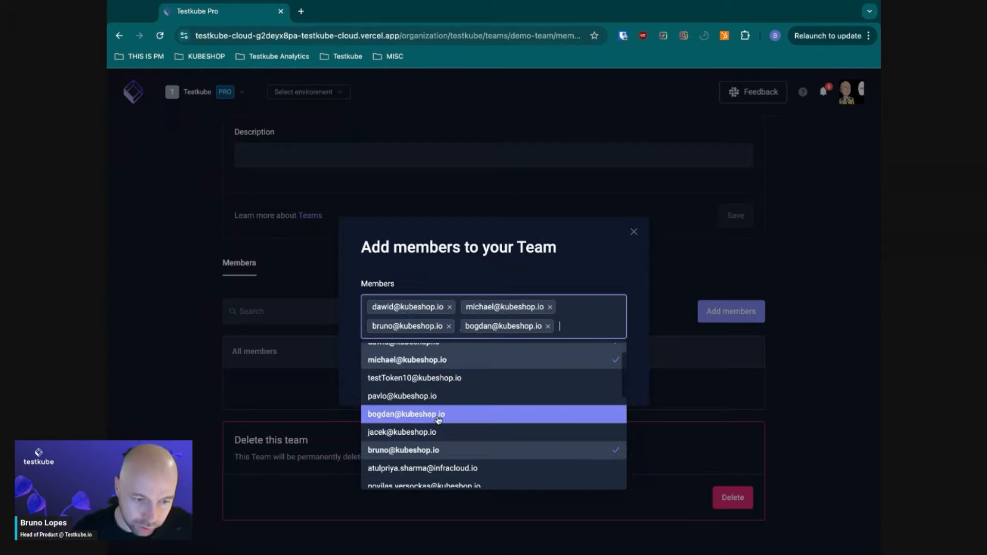
left_click(607, 283)
left_click(597, 380)
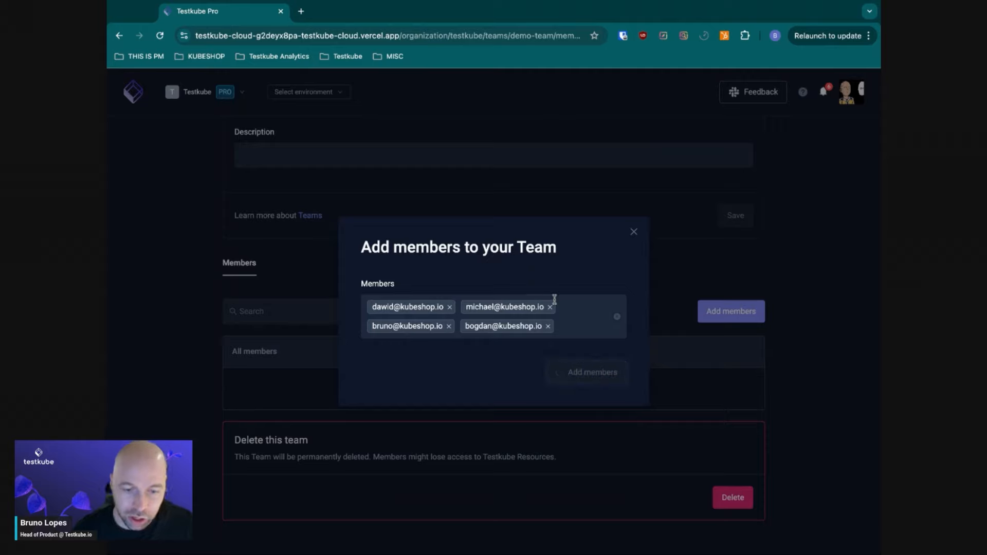
Step: Leave the Demo Team details and open the member settings of the Testkube-cloud-test-dev environment
scroll(551, 319, "up", 1)
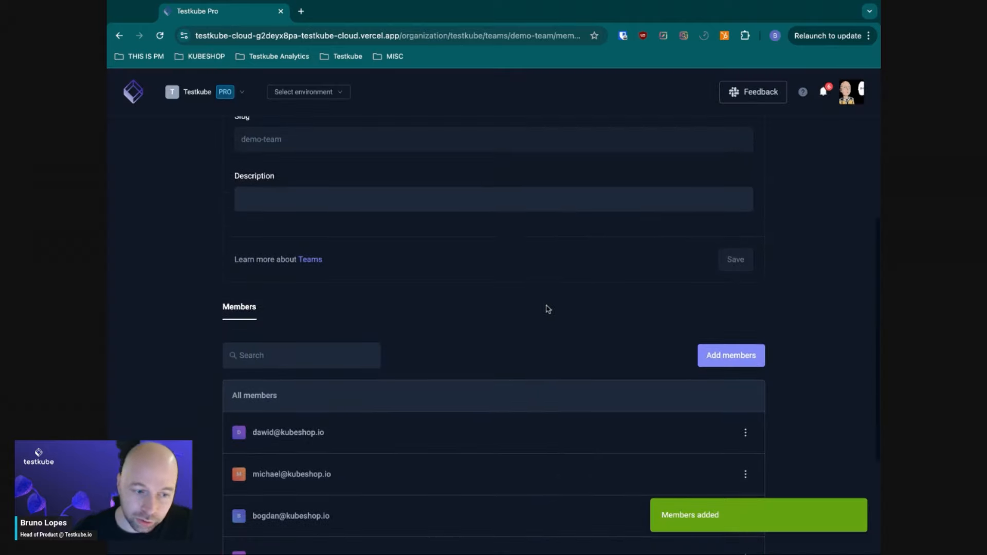
scroll(547, 308, "down", 1)
scroll(545, 303, "up", 1)
scroll(541, 300, "down", 3)
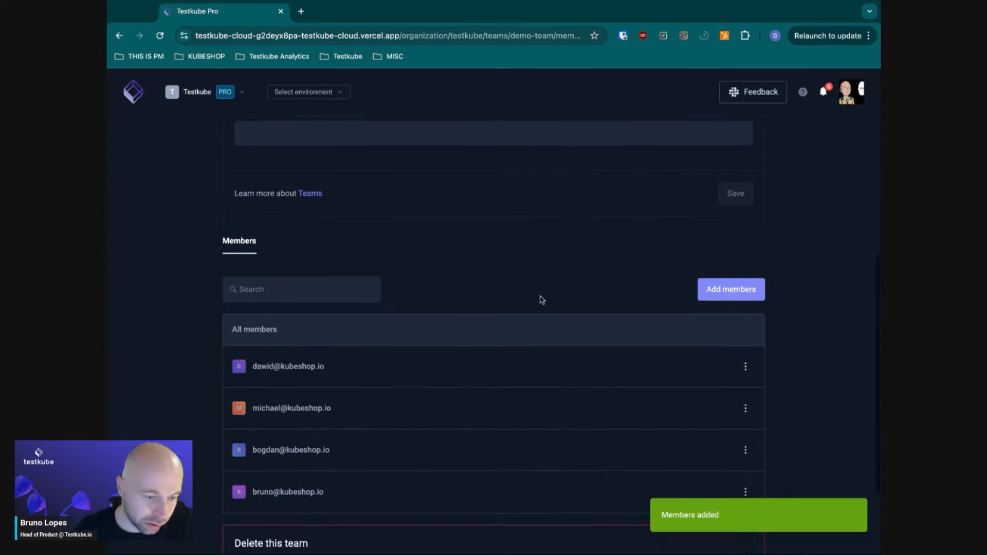
scroll(542, 300, "up", 5)
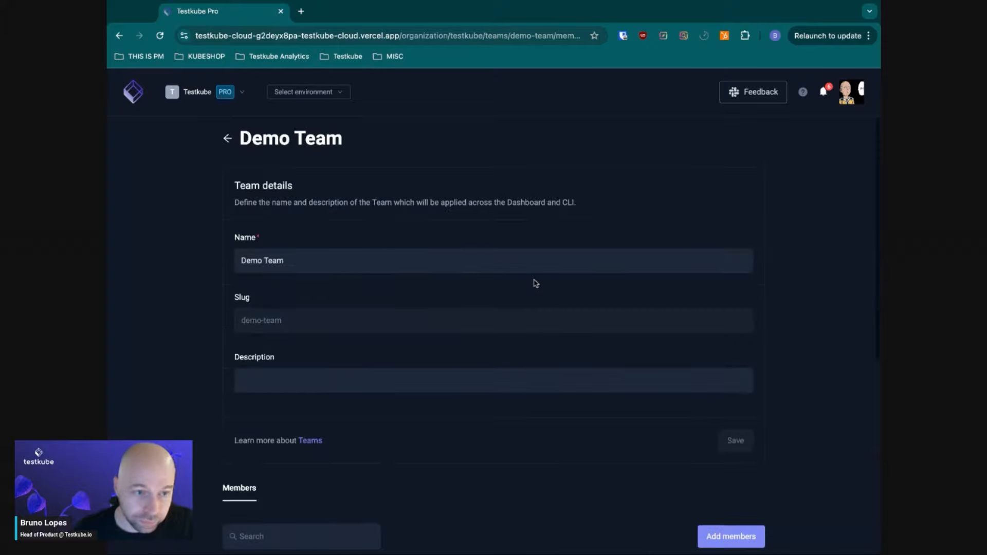
left_click(230, 137)
left_click(331, 92)
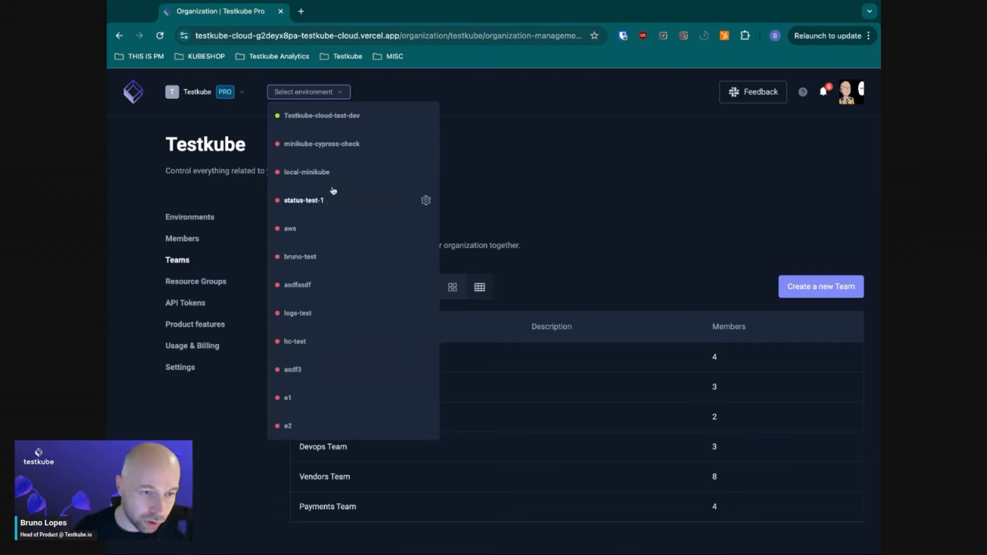
left_click(425, 116)
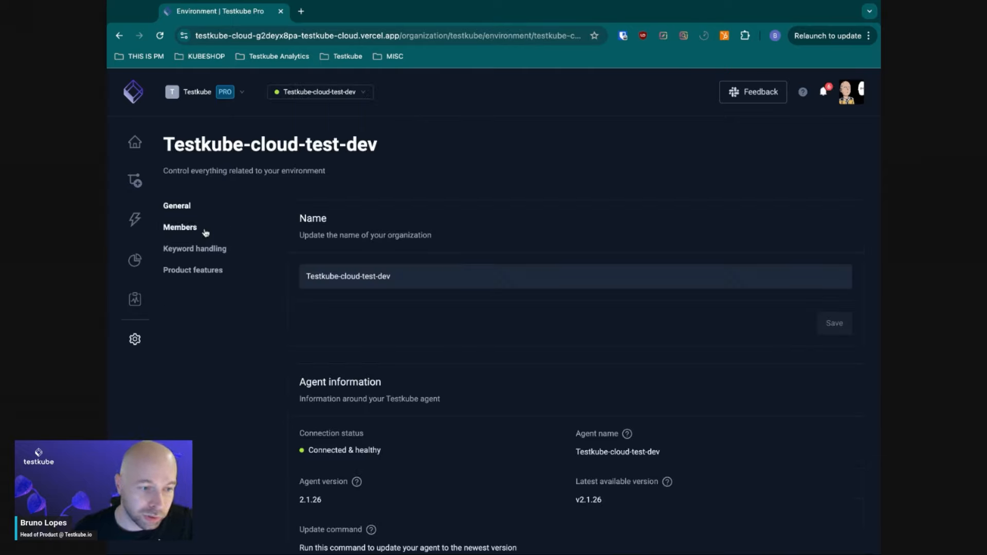
left_click(340, 93)
left_click(179, 227)
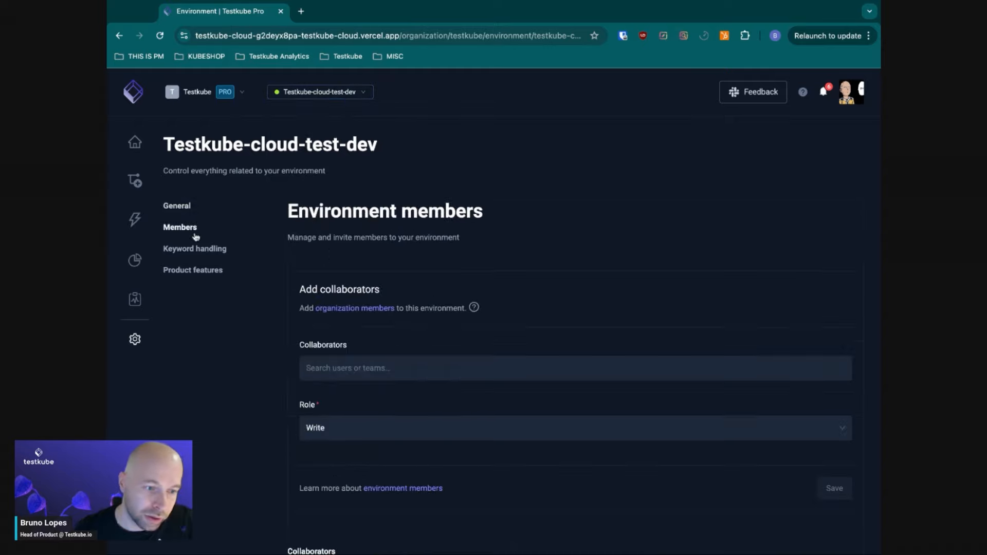
Step: Add Demo Team as a collaborator of the Testkube-cloud-test-dev environment with the Write role and save
scroll(489, 270, "down", 3)
left_click(474, 229)
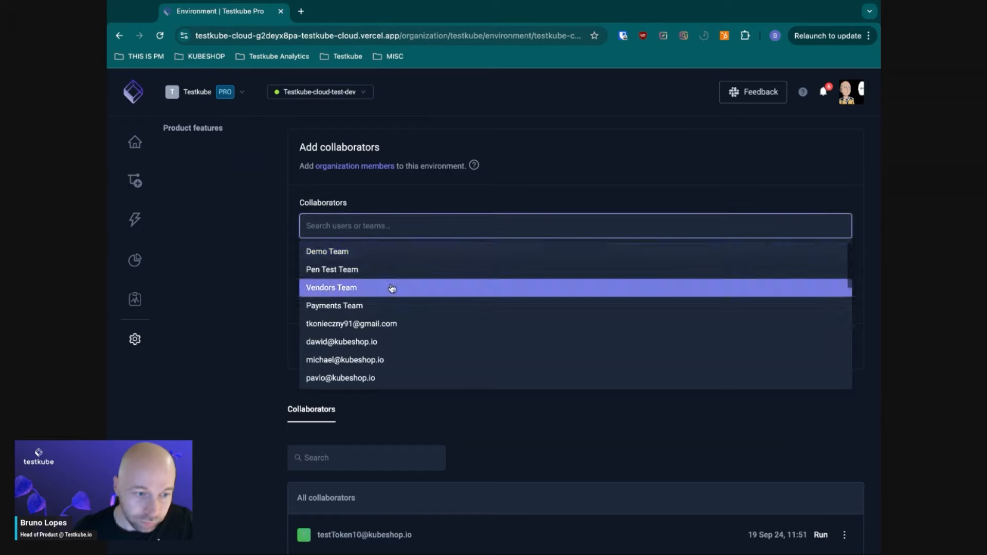
left_click(367, 252)
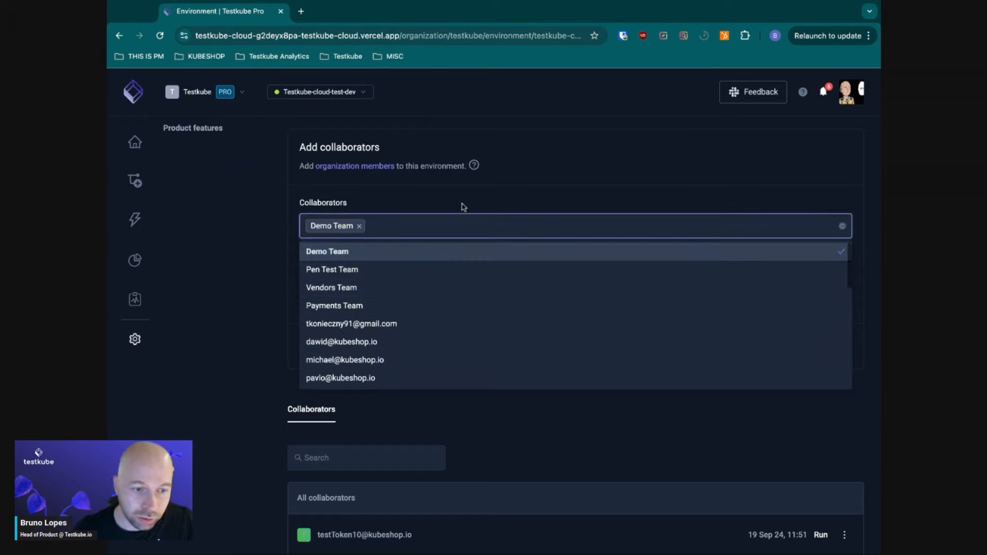
left_click(468, 186)
left_click(423, 294)
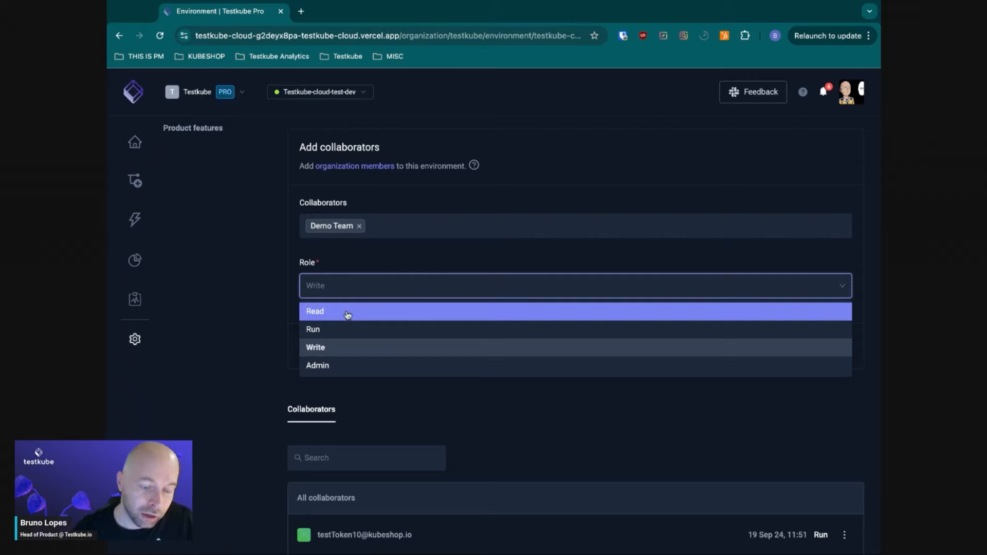
left_click(367, 348)
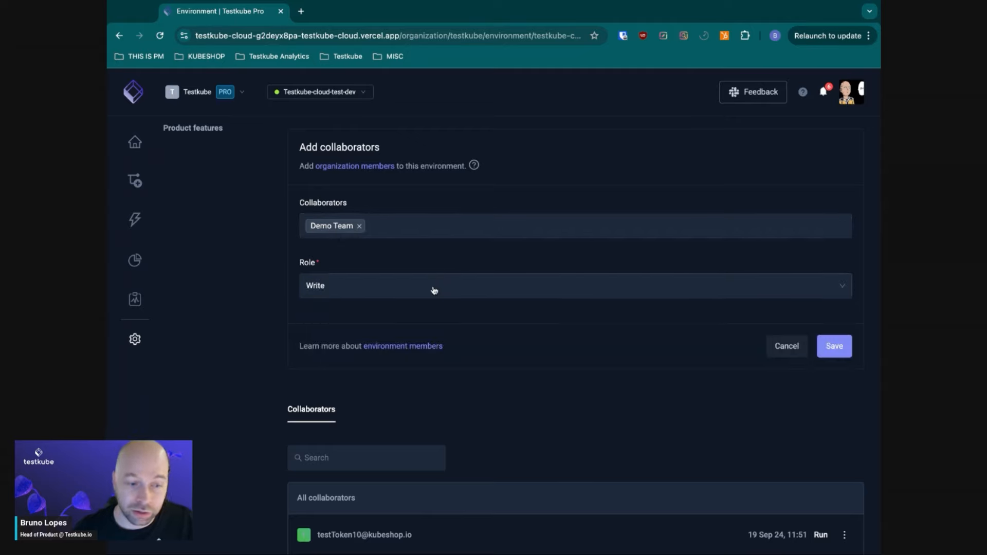
left_click(434, 291)
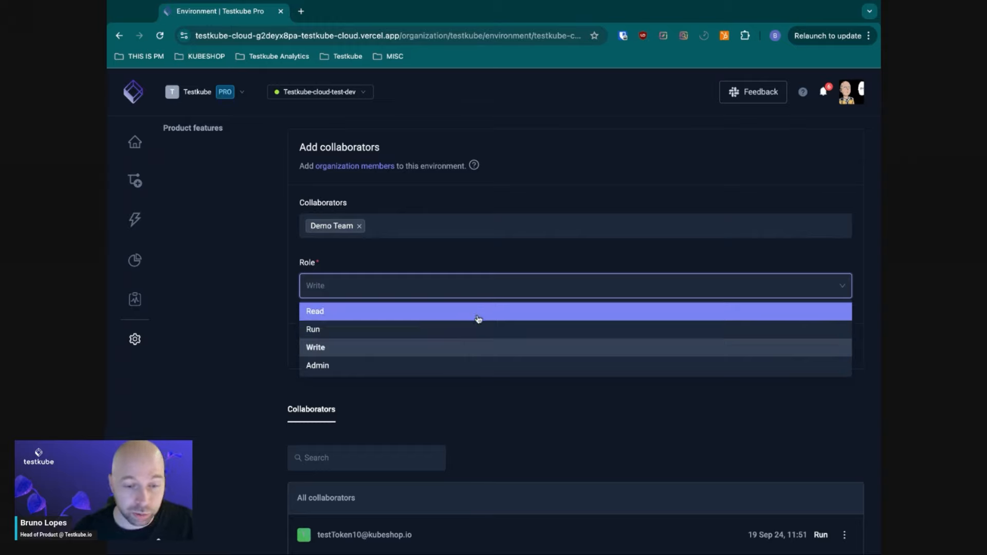
left_click(470, 349)
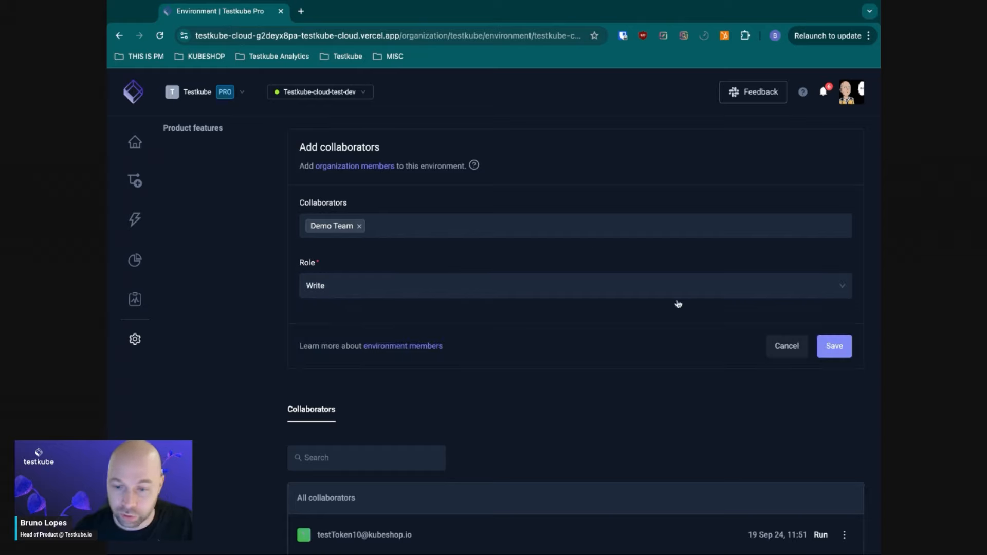
left_click(833, 346)
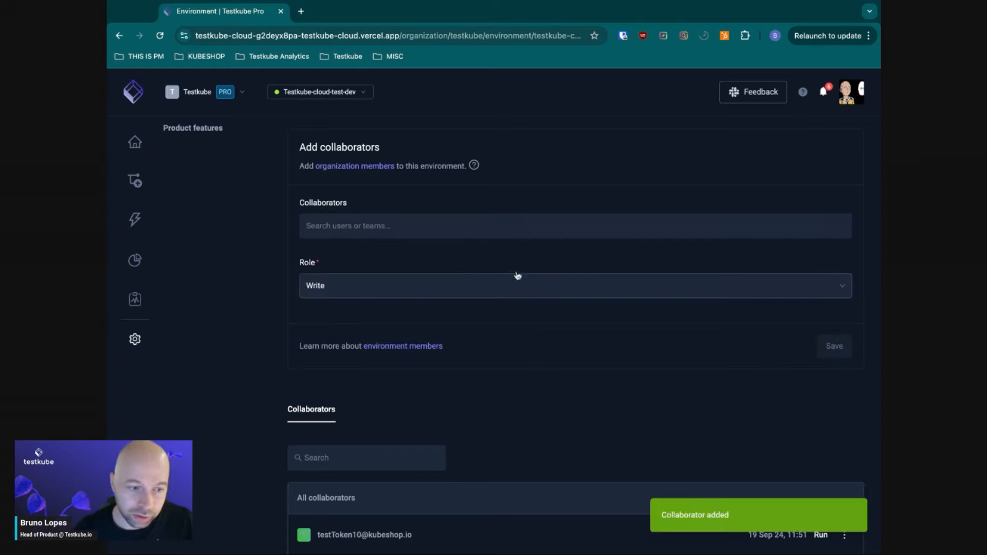
Step: View the dashboard and the Test Workflows overview of the Testkube-cloud-test-dev environment
scroll(432, 205, "up", 2)
scroll(285, 164, "up", 1)
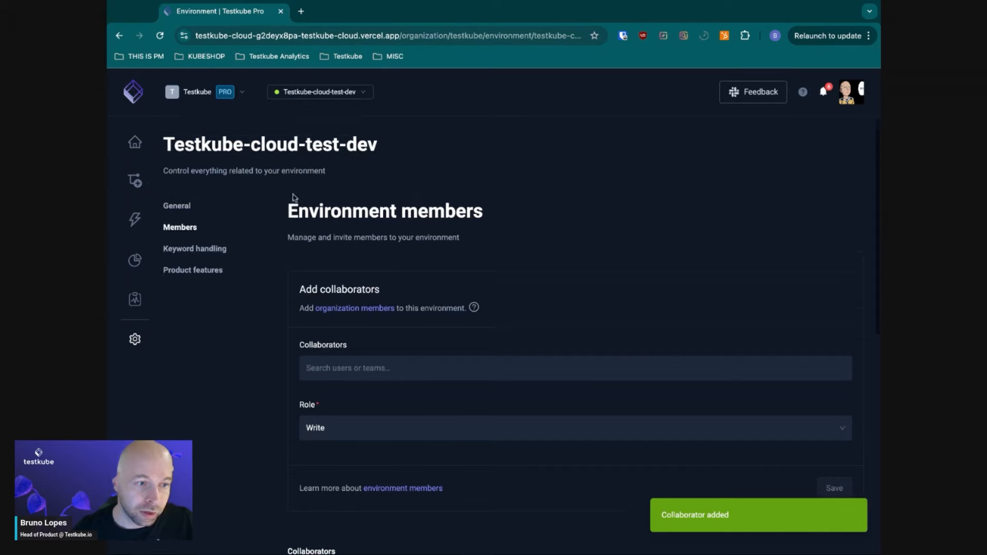
left_click(136, 143)
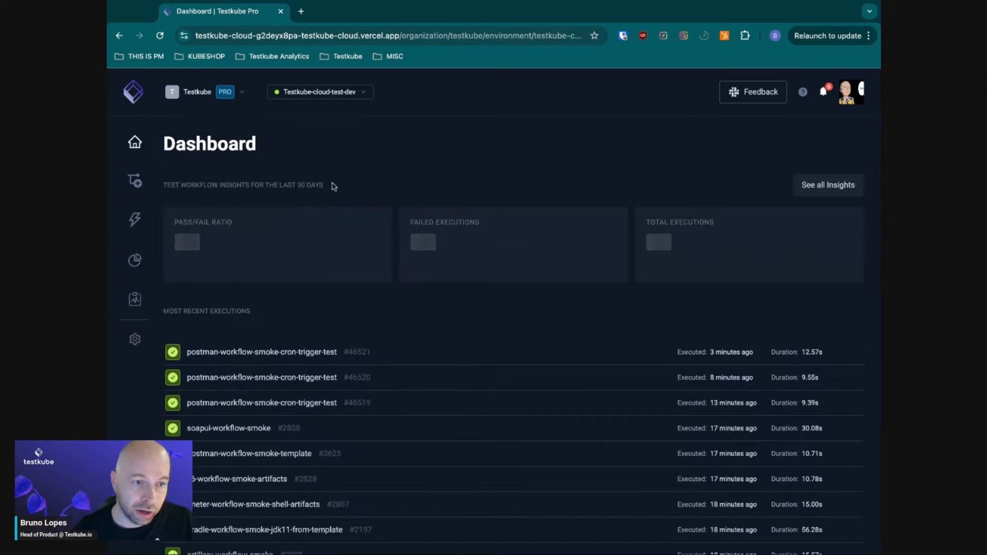
left_click(135, 181)
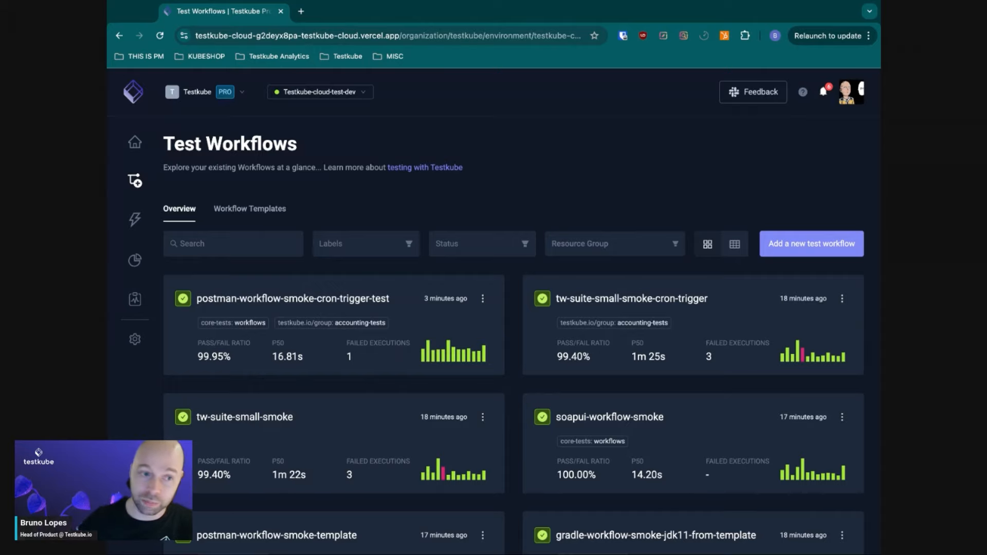
Step: Create a new resource group named Demo Resource Group in the Testkube organization's settings
left_click(240, 93)
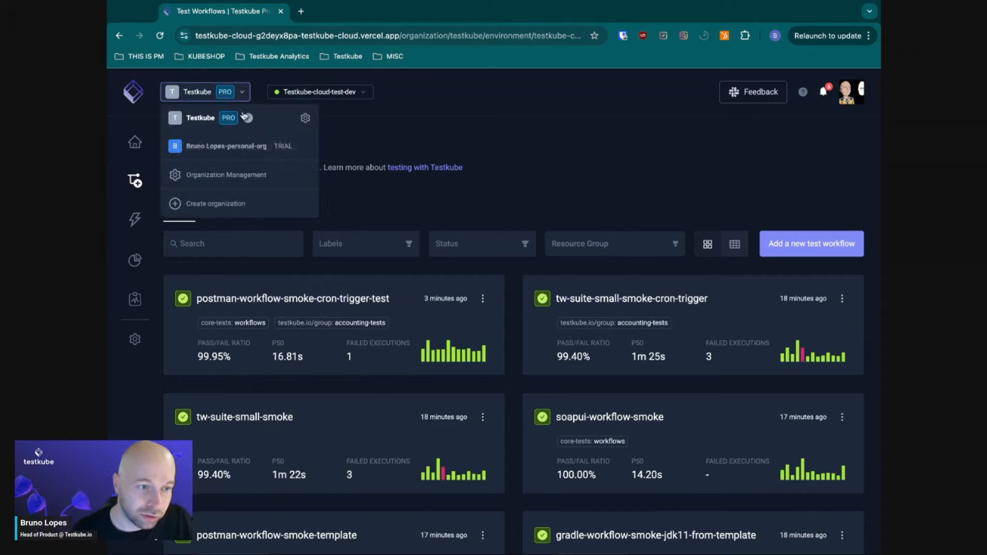
left_click(305, 118)
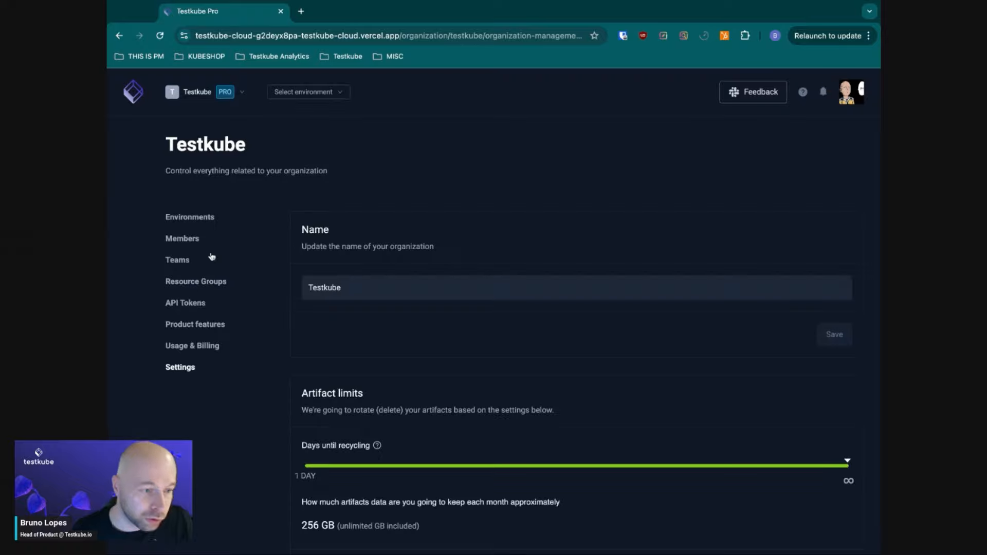
left_click(207, 288)
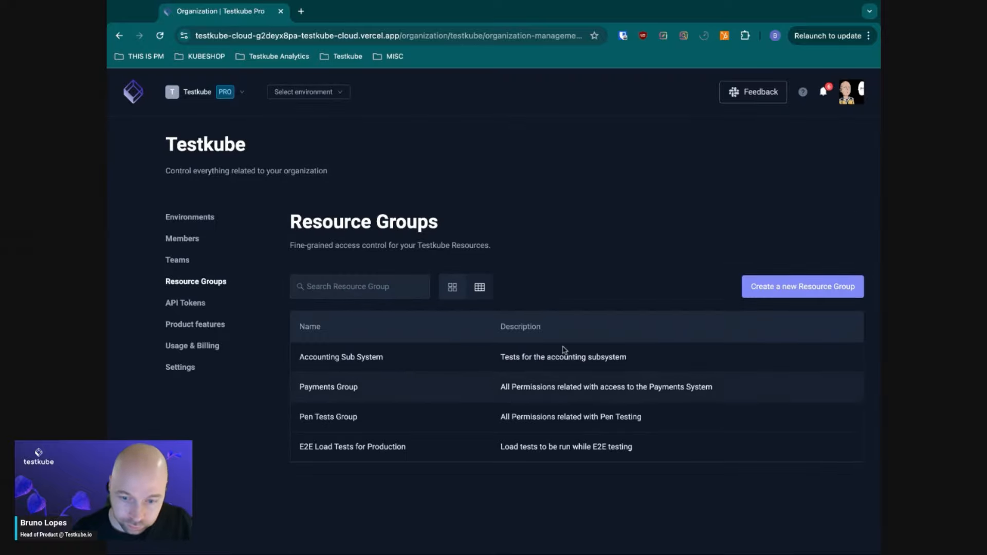
left_click(773, 287)
left_click(474, 260)
type("Demo Resource Group")
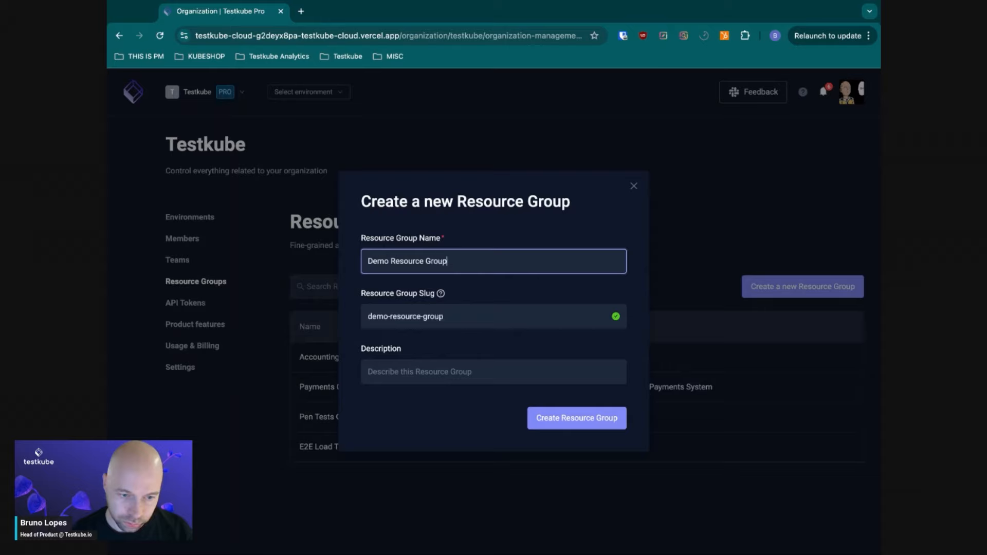
left_click(550, 428)
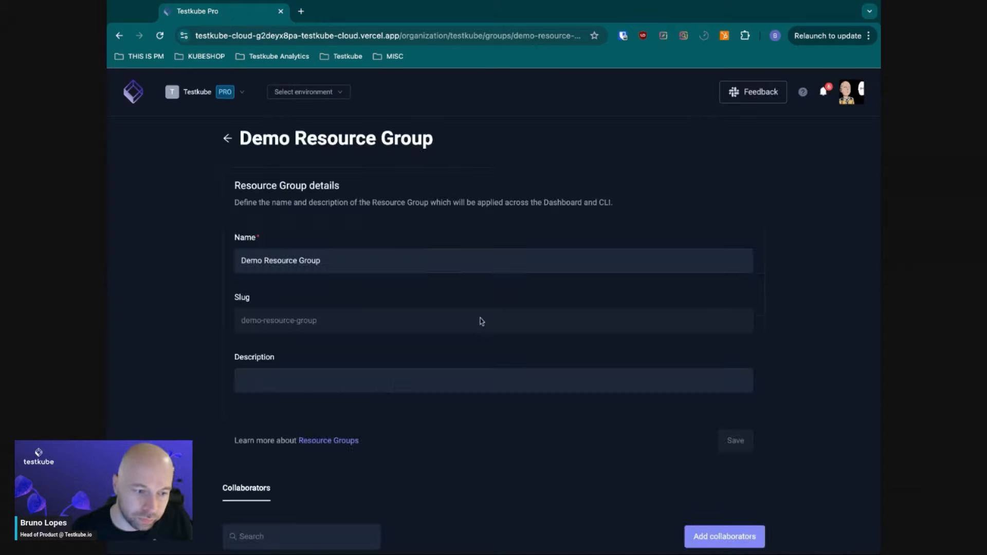
Step: Add Demo Team as a collaborator of Demo Resource Group with the Write role
scroll(480, 320, "down", 5)
left_click(692, 312)
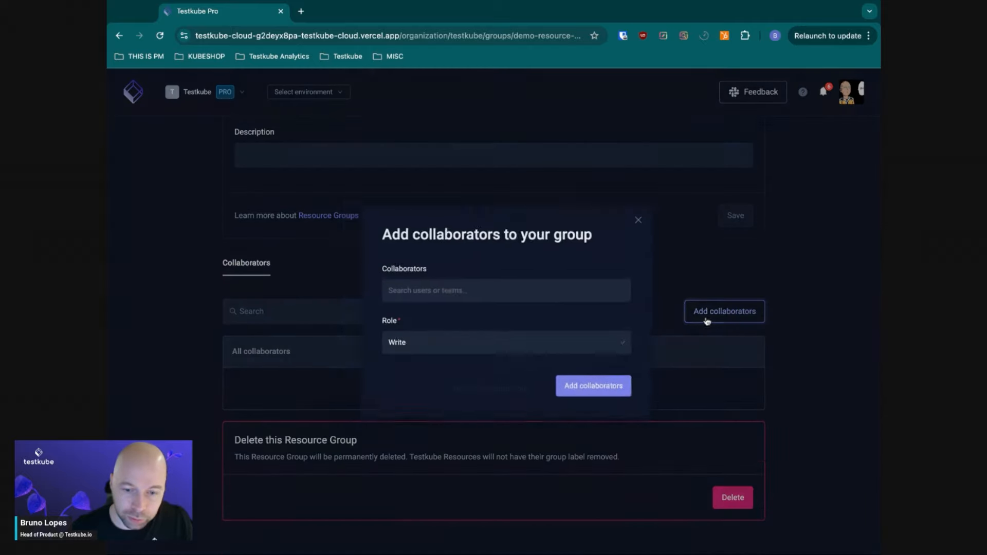
left_click(465, 289)
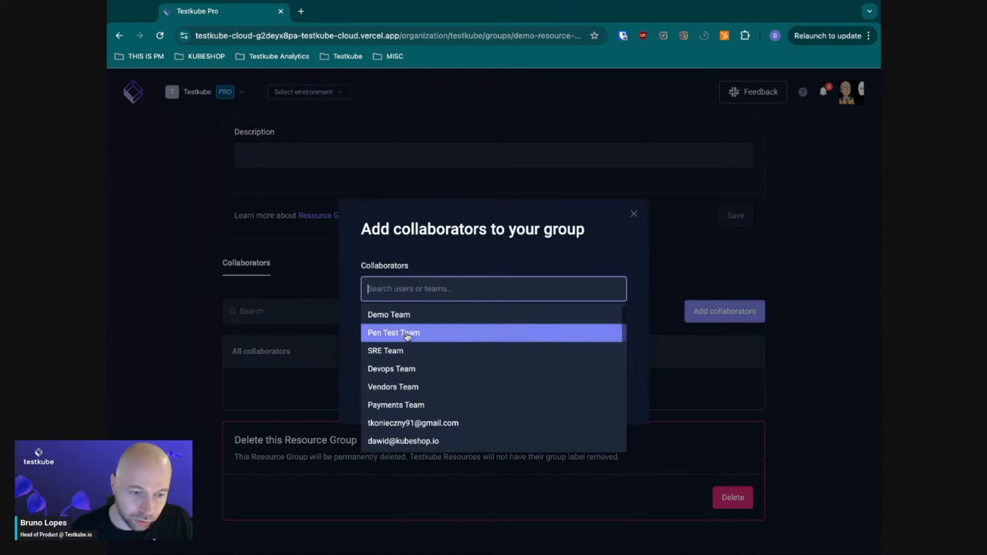
left_click(404, 316)
left_click(476, 257)
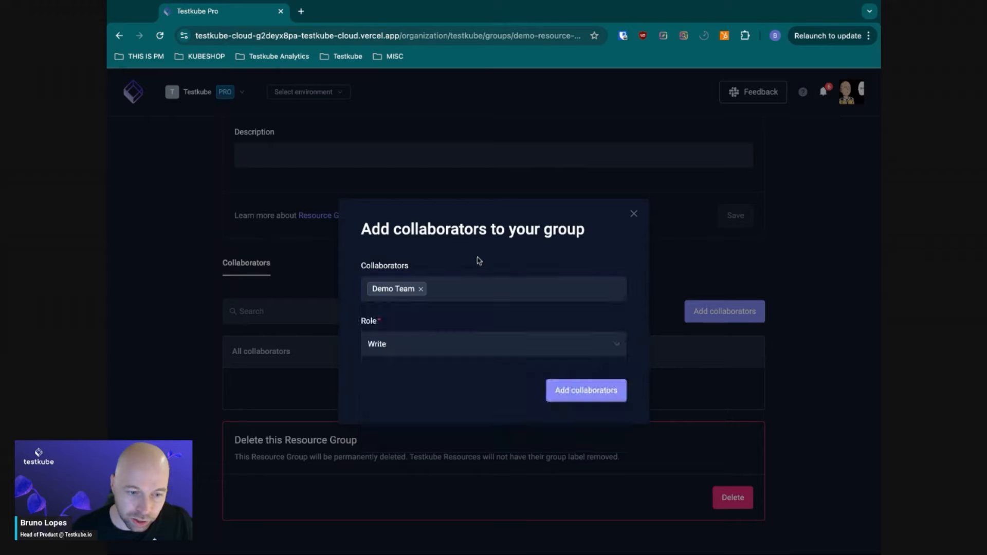
left_click(437, 350)
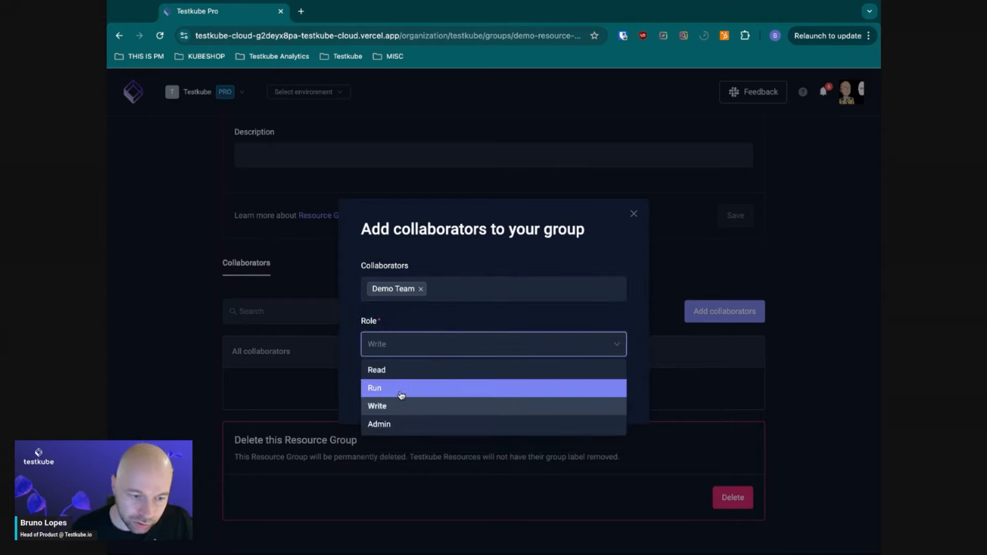
left_click(398, 406)
left_click(578, 396)
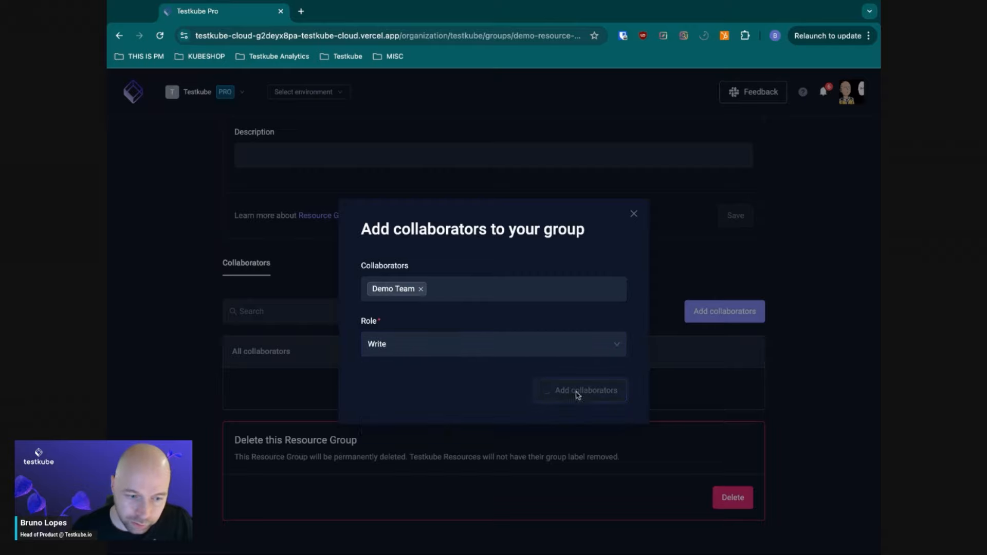
Step: Add SRE Team, Devops Team and Vendors Team as collaborators of Demo Resource Group with the Read role
left_click(703, 316)
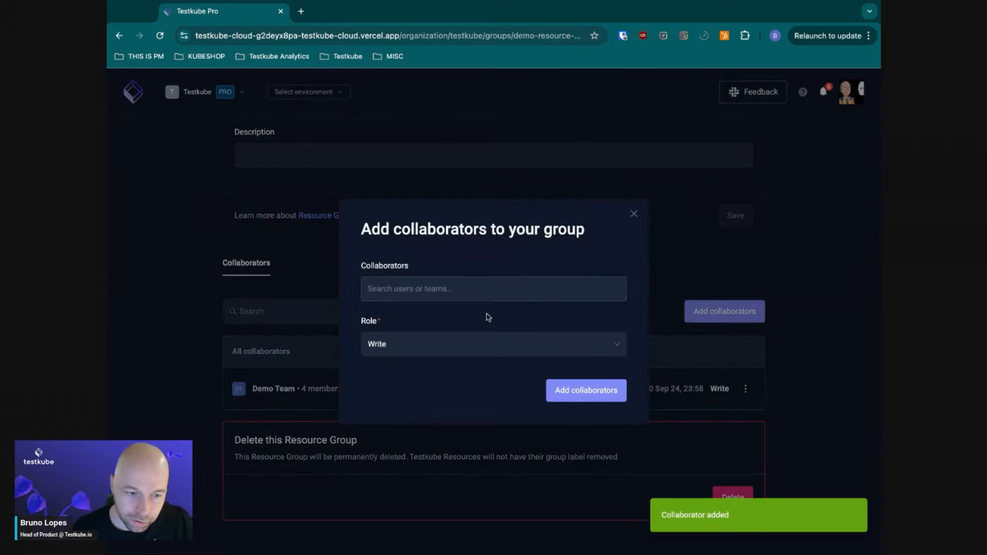
left_click(487, 291)
left_click(442, 336)
left_click(434, 352)
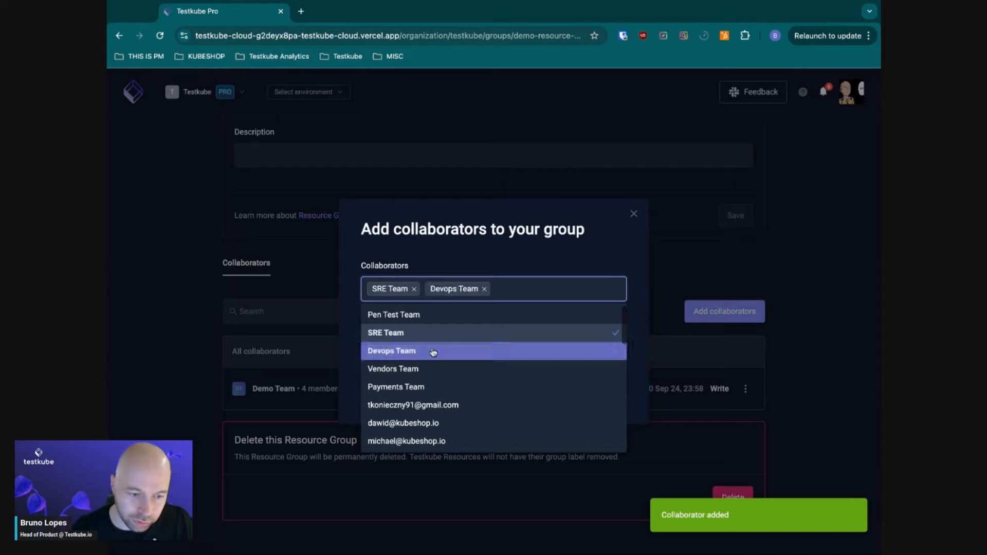
left_click(427, 368)
left_click(529, 247)
left_click(549, 345)
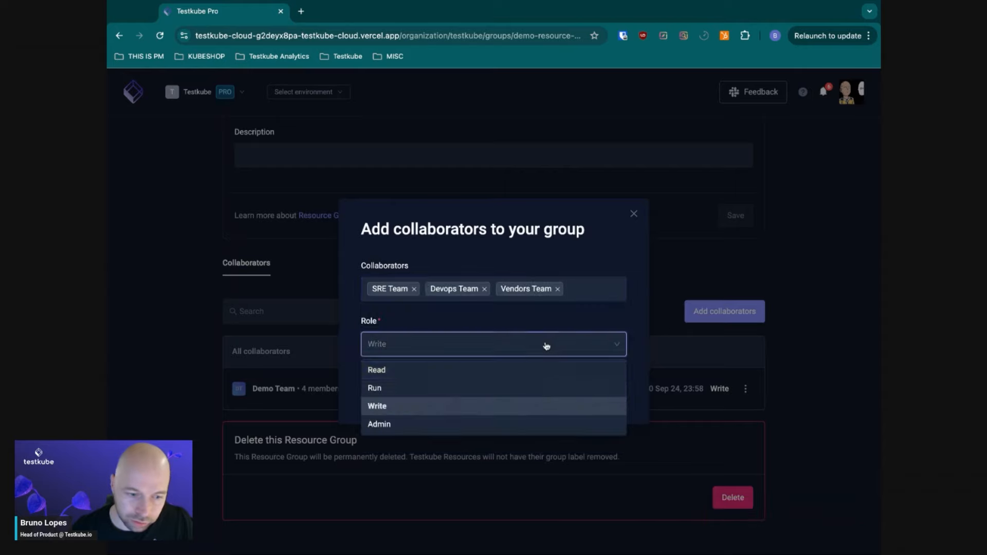
left_click(445, 371)
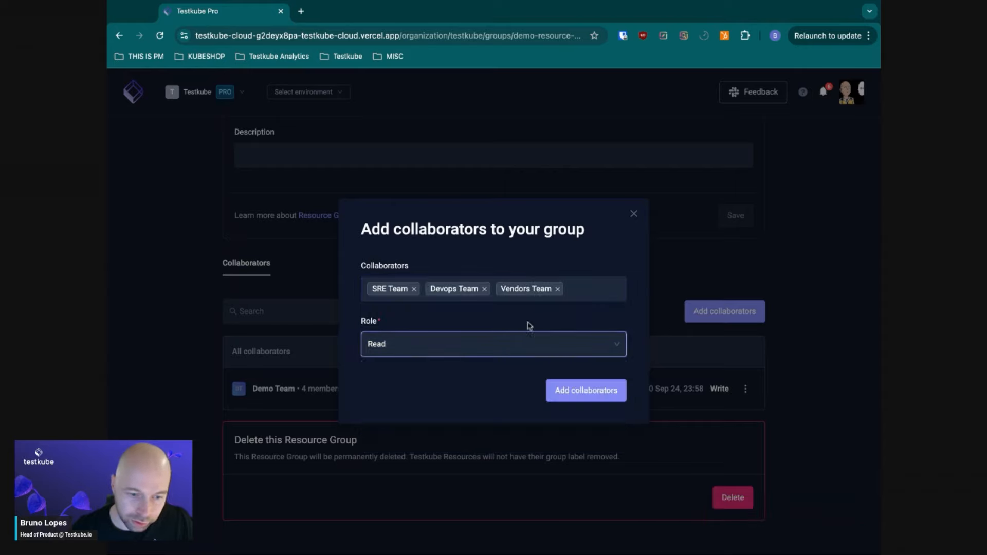
left_click(576, 385)
Step: Change the role of Devops Team in Demo Resource Group to Run
scroll(596, 442, "down", 2)
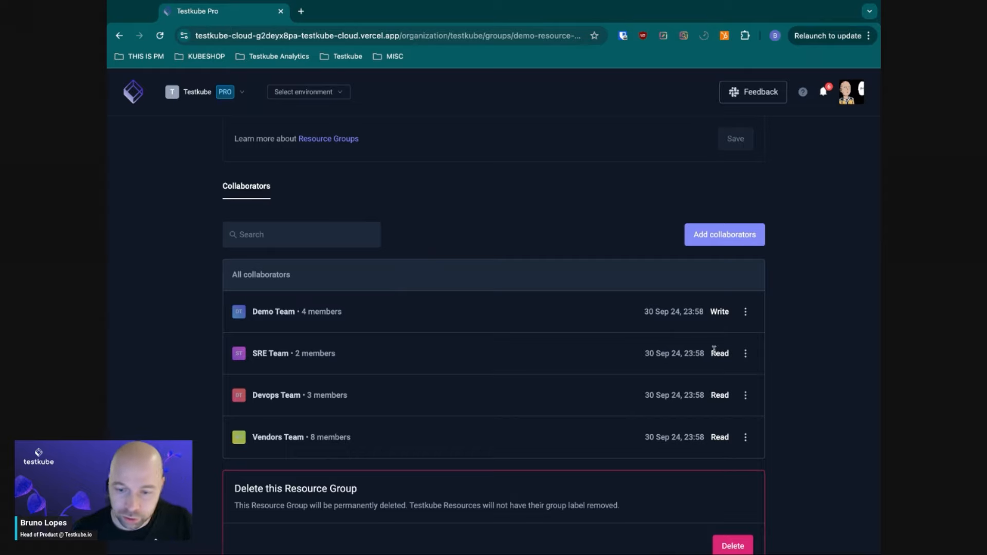
left_click(771, 404)
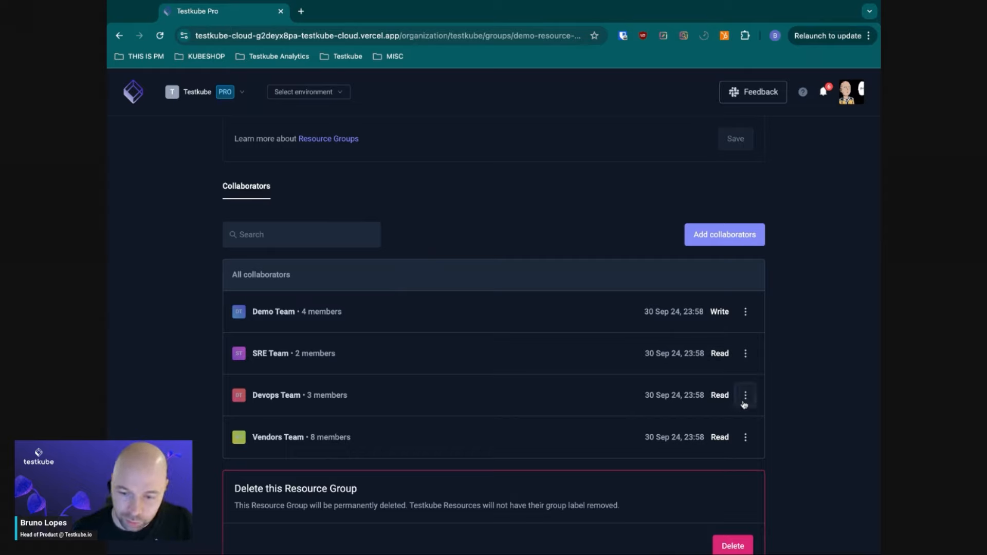
left_click(745, 397)
left_click(720, 420)
left_click(476, 332)
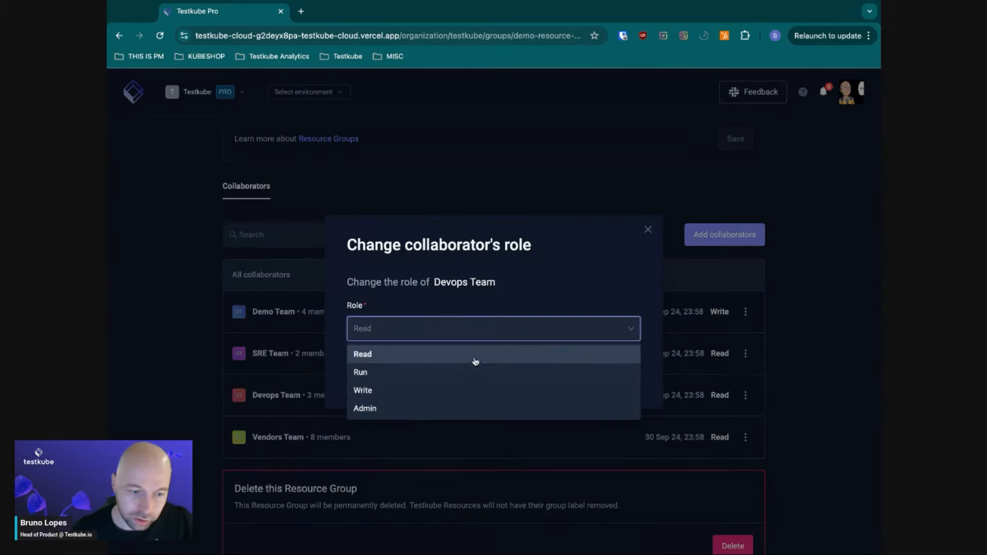
left_click(456, 377)
left_click(622, 384)
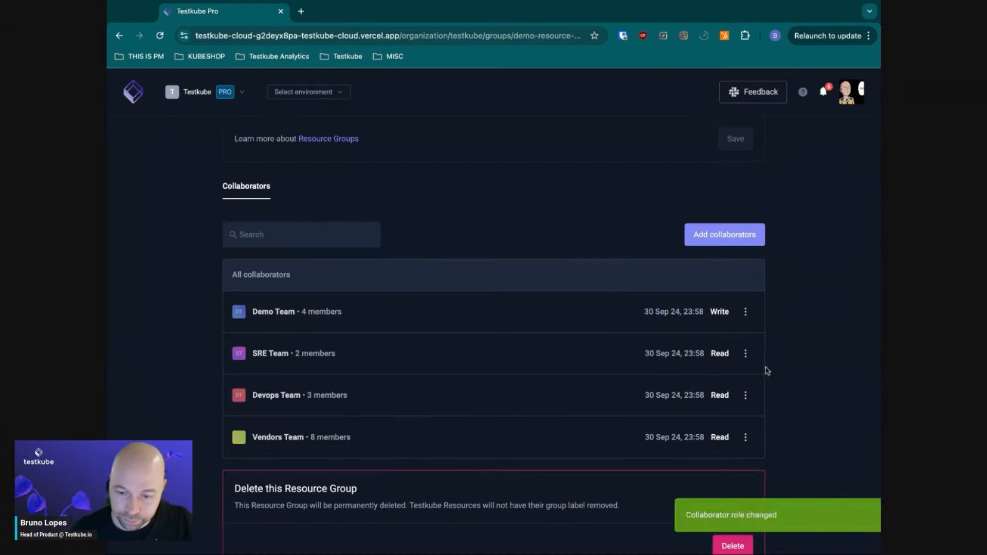
Step: Leave the resource group and open the Test Workflows overview of the Testkube-cloud-test-dev environment
scroll(778, 394, "up", 3)
scroll(777, 395, "up", 3)
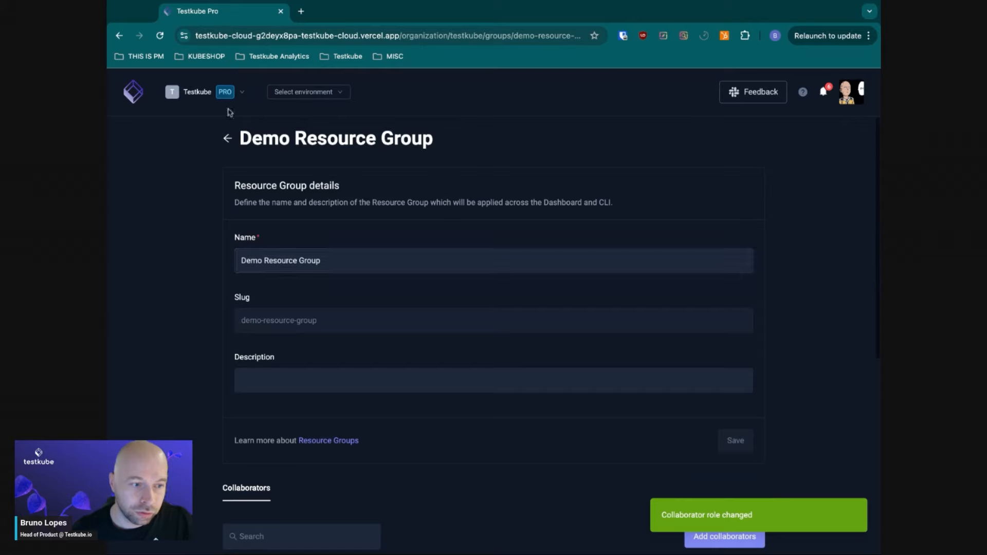
left_click(227, 137)
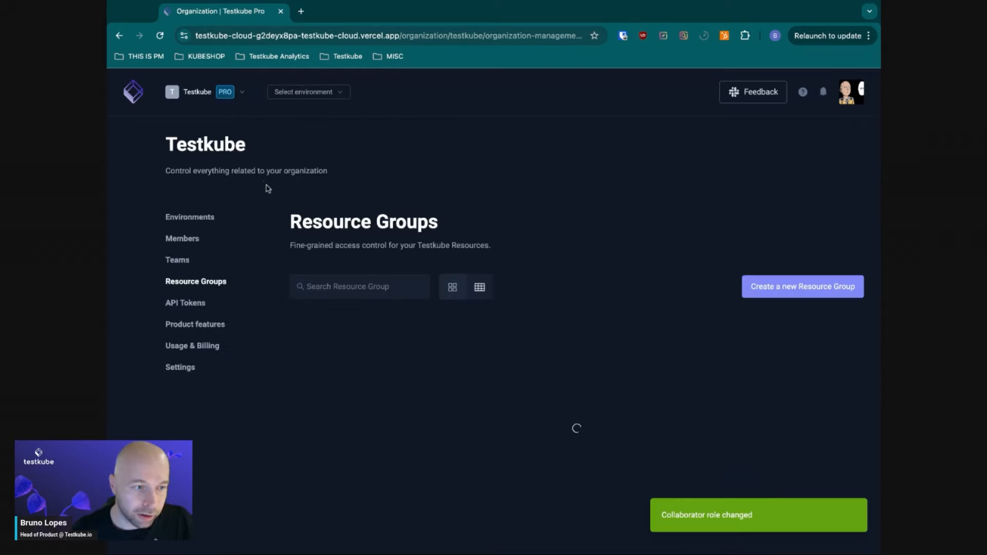
left_click(299, 98)
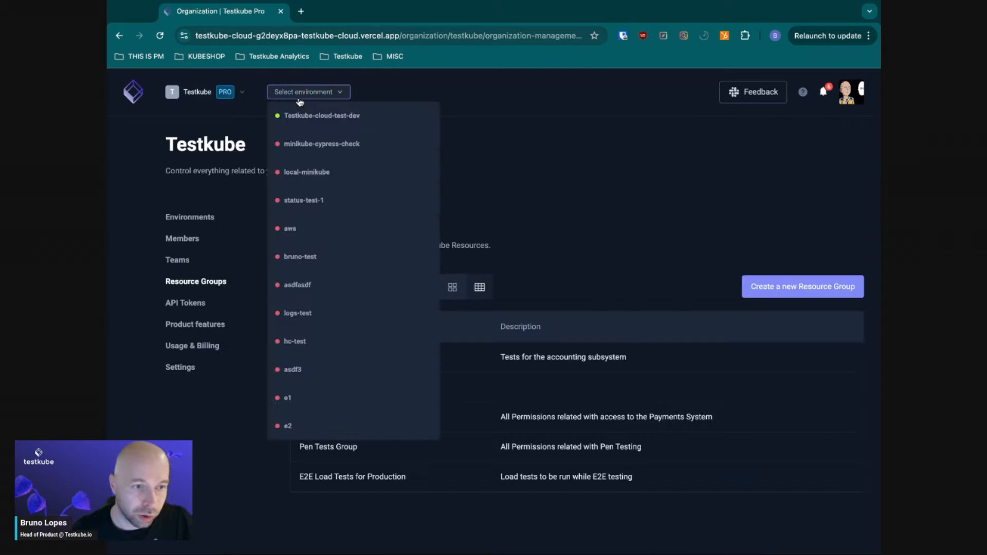
left_click(301, 115)
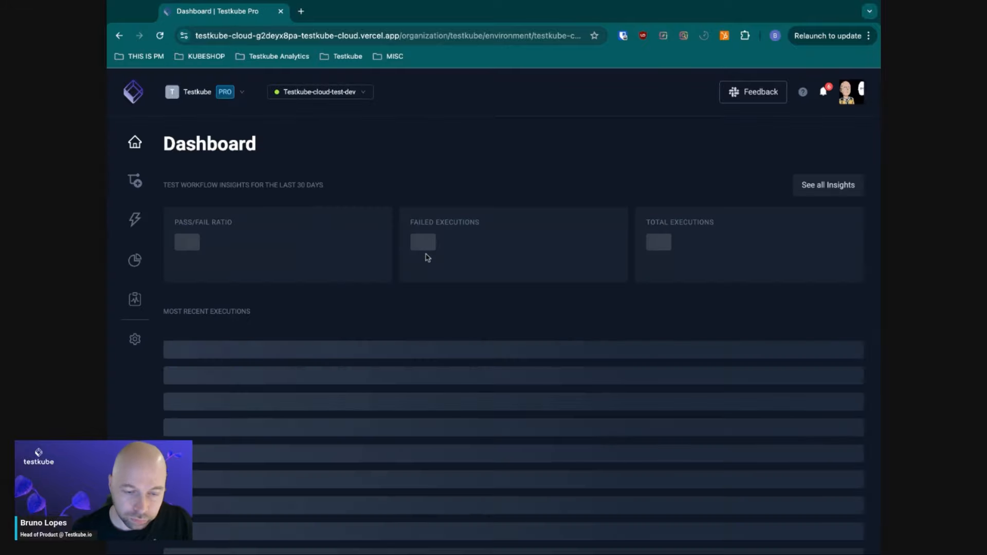
left_click(135, 180)
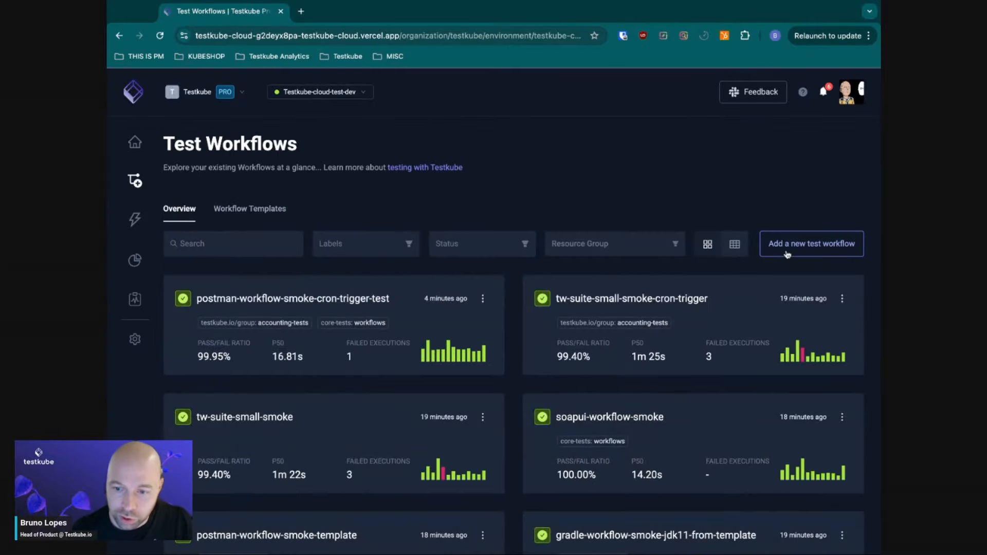
Step: Start a new test workflow with the wizard, name it my-k6-resource-bruno and choose the k6 template
left_click(787, 252)
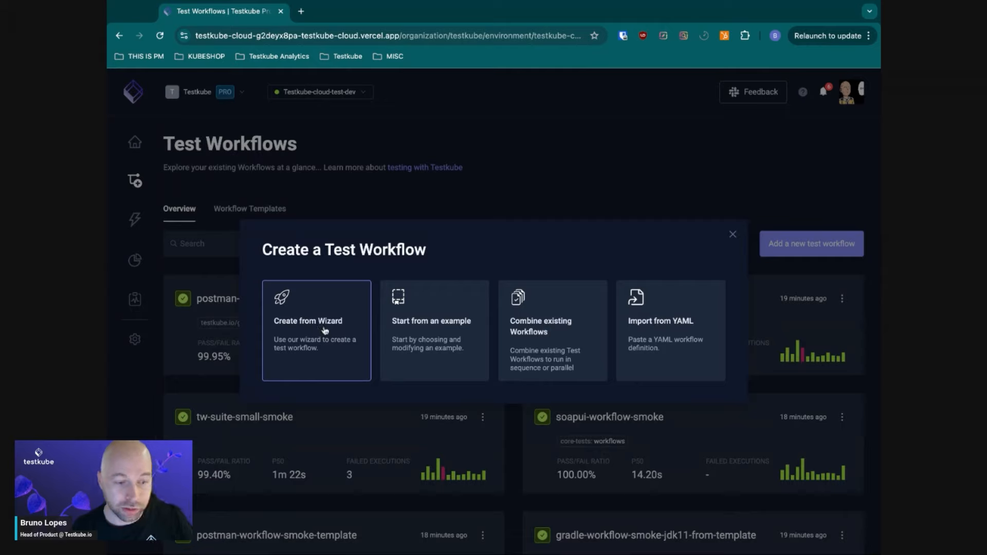
left_click(329, 329)
left_click(351, 215)
type("my")
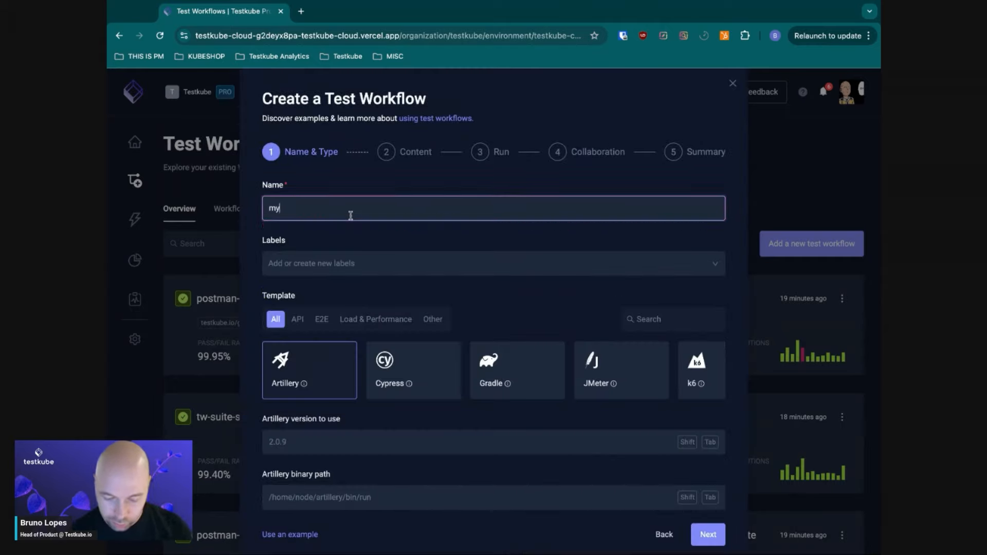
type("/")
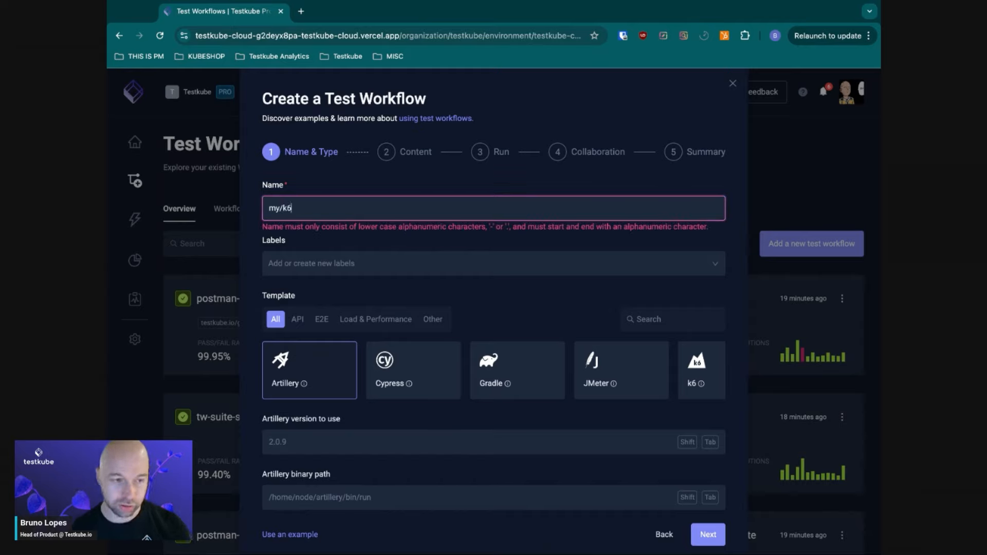
key("BackSpace")
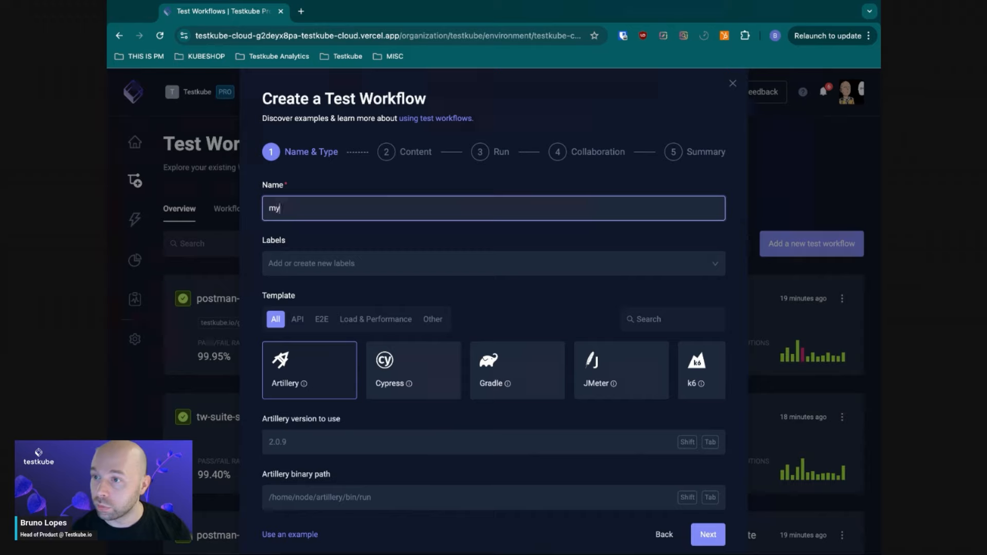
type("-k")
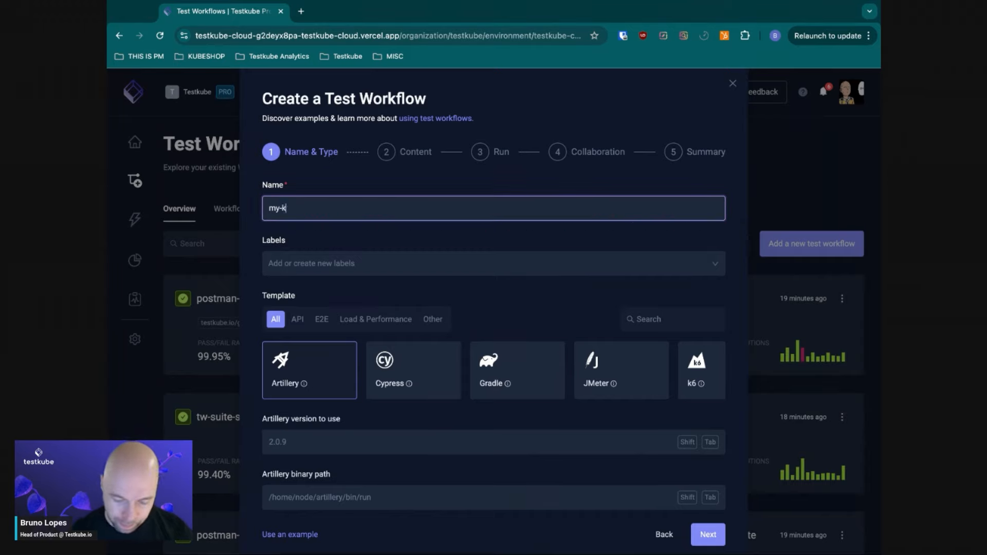
type("6-reso")
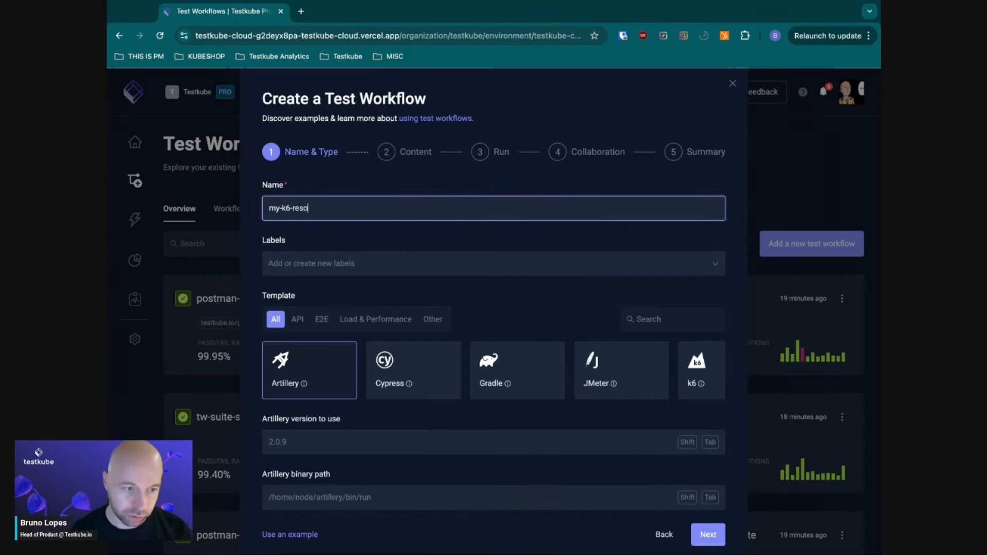
type("urce-bruno")
scroll(618, 370, "right", 2)
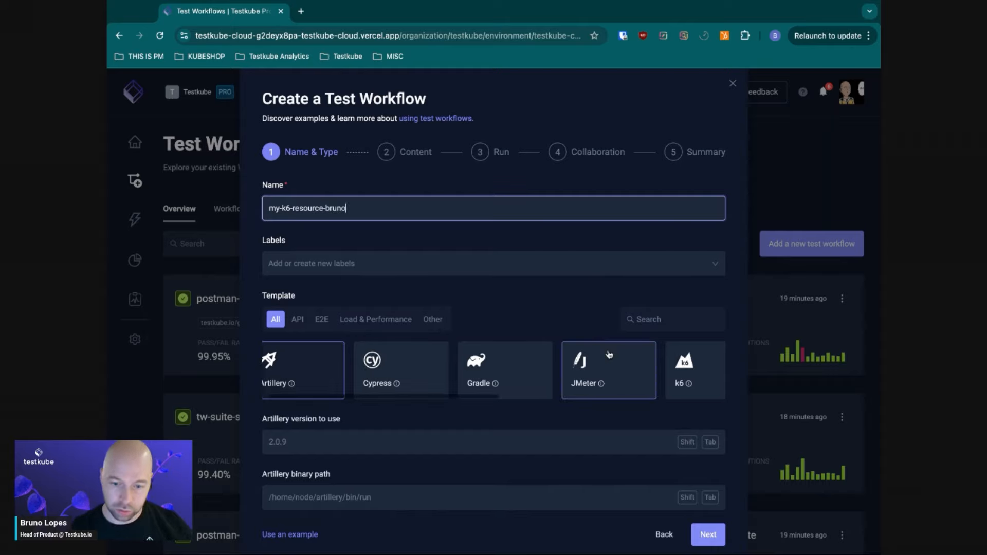
left_click(635, 363)
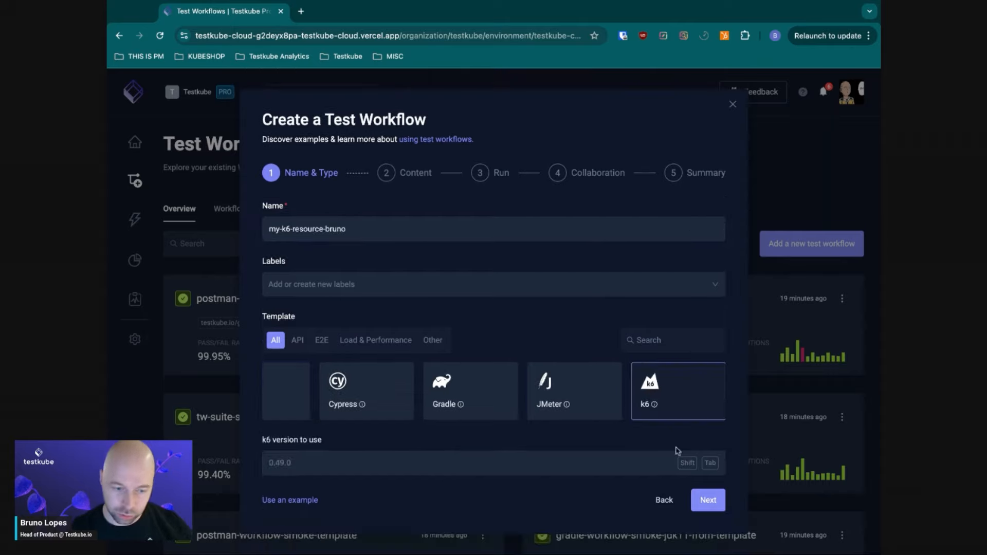
left_click(708, 500)
Step: Set the workflow's content to String with the default k6.js script and keep the default run settings
left_click(430, 348)
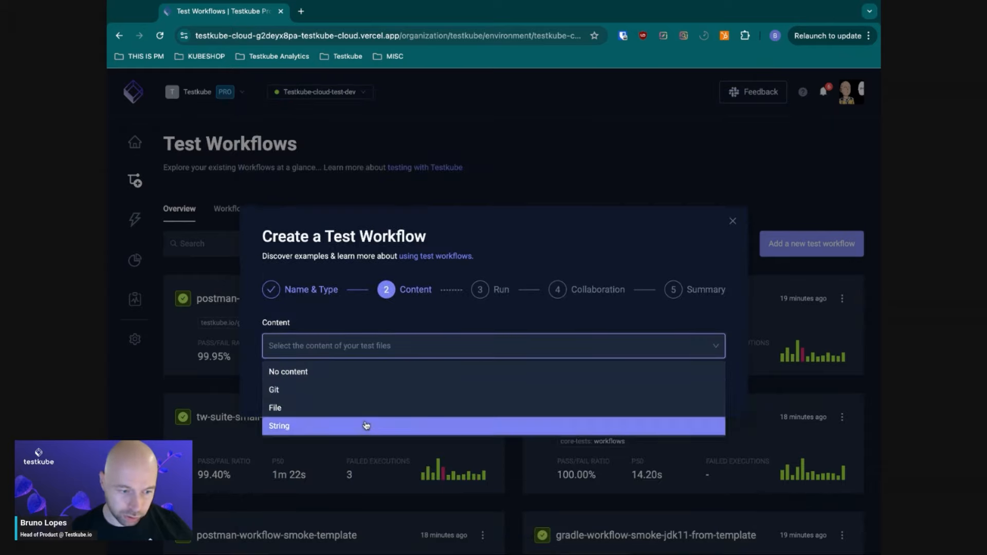
left_click(364, 426)
left_click(481, 367)
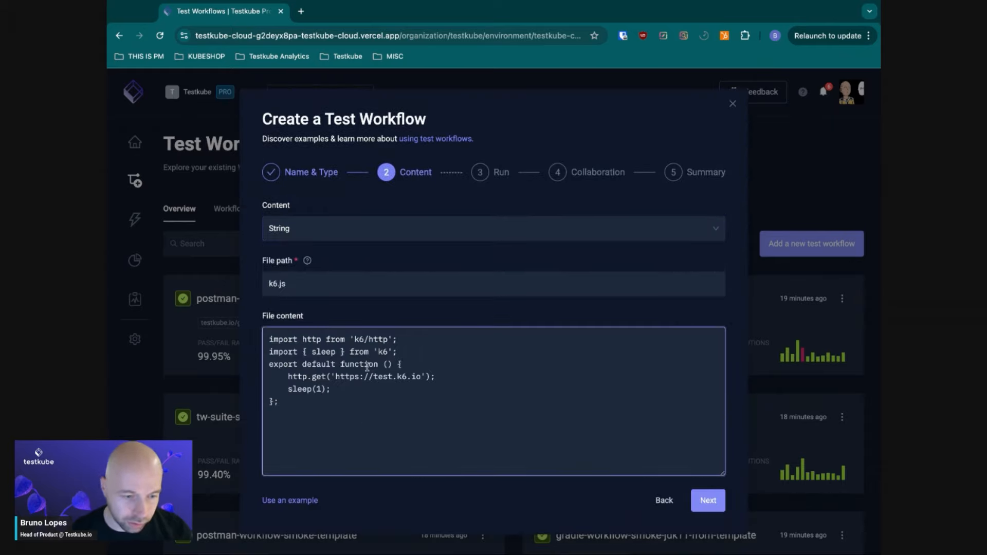
left_click_drag(339, 379, 430, 381)
left_click(435, 381)
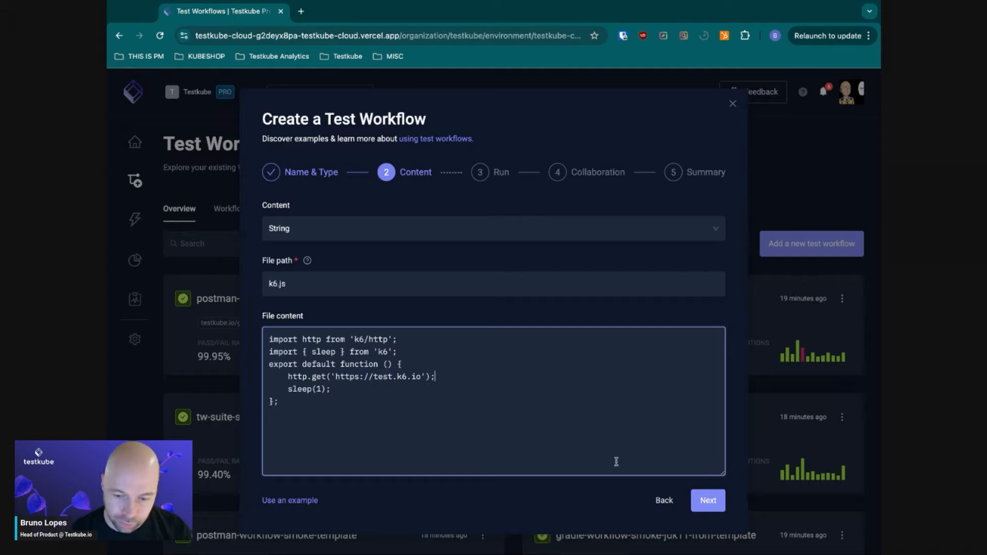
left_click(708, 501)
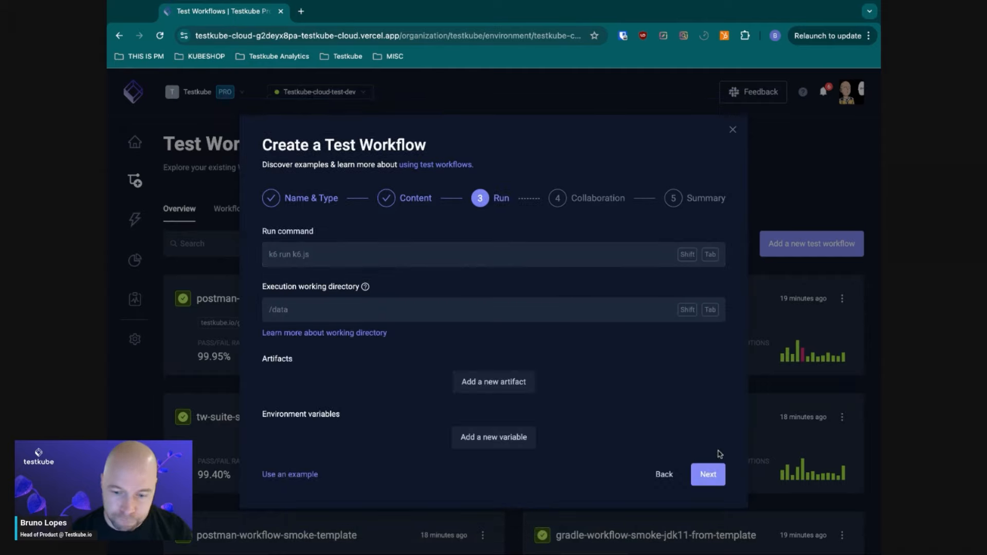
left_click(711, 474)
Step: Assign the new workflow to Demo Resource Group and finish the wizard by creating and running it
left_click(551, 283)
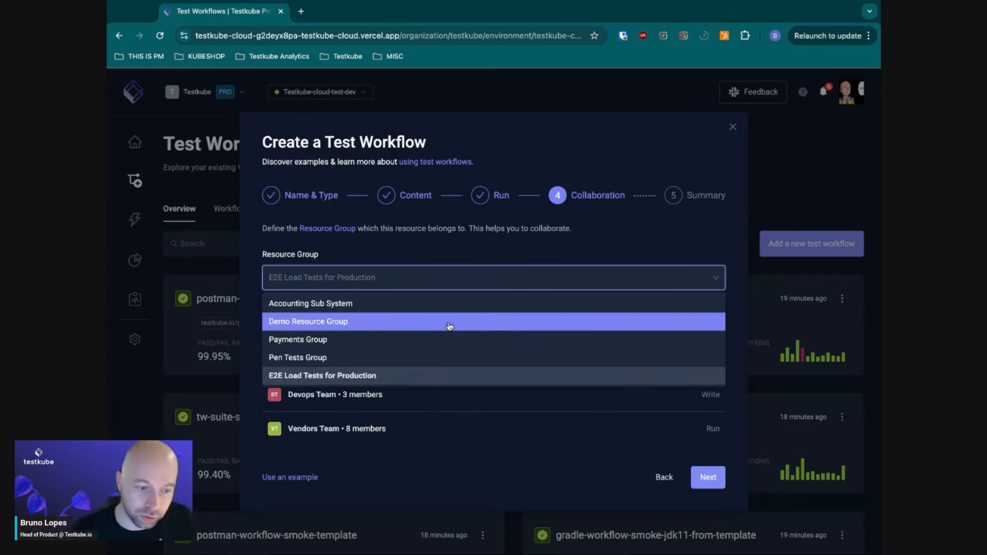
left_click(348, 323)
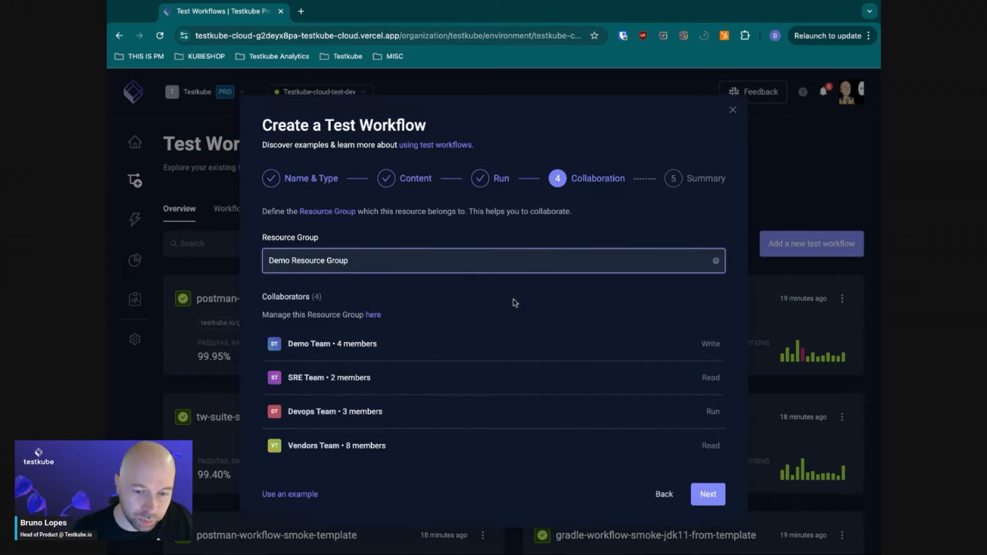
triple_click(301, 346)
left_click(355, 377)
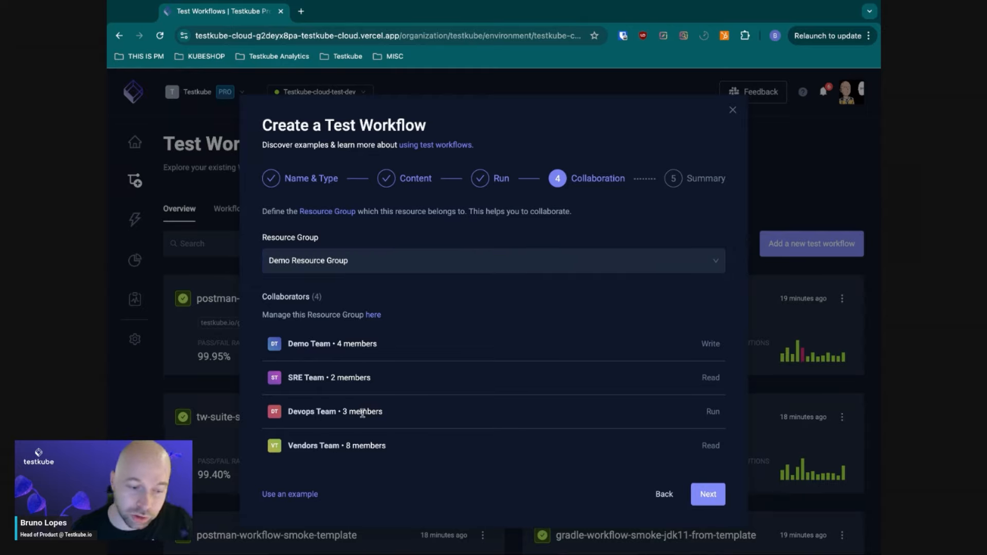
left_click_drag(355, 413, 376, 412)
left_click(591, 350)
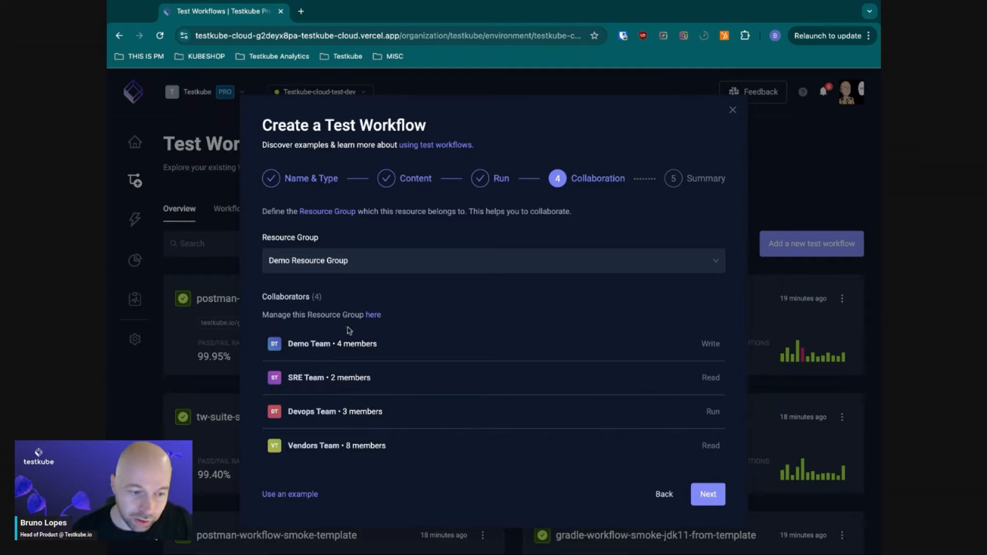
left_click_drag(305, 344, 336, 345)
left_click(402, 348)
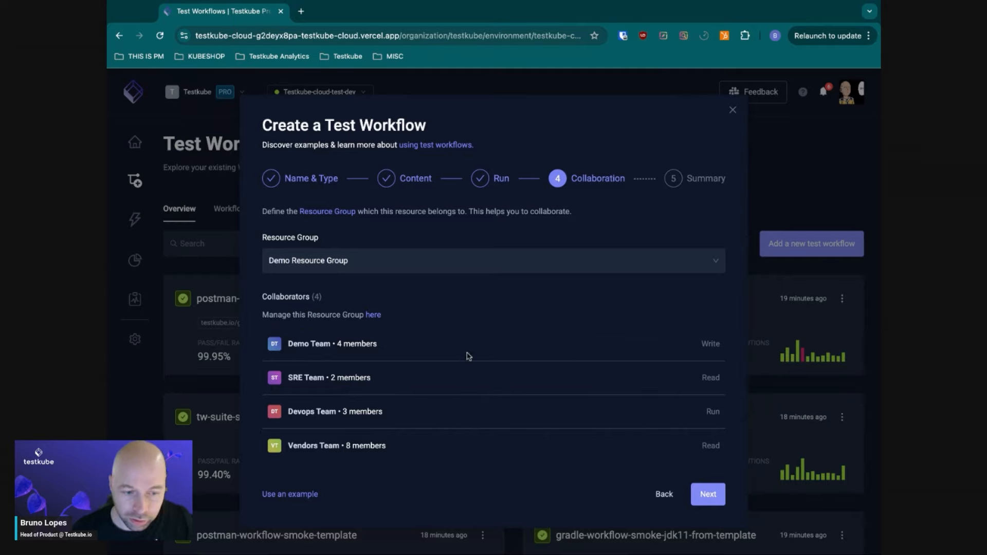
left_click(709, 493)
left_click(680, 504)
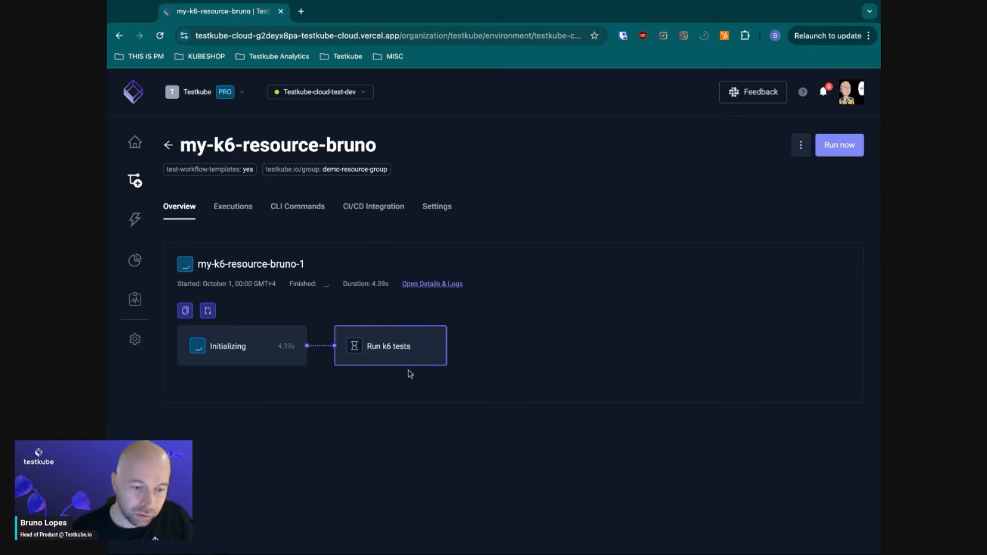
Step: Filter the Test Workflows overview by Accounting Sub System, switch the filter to Demo Resource Group, and open my-k6-resource-bruno
left_click(168, 145)
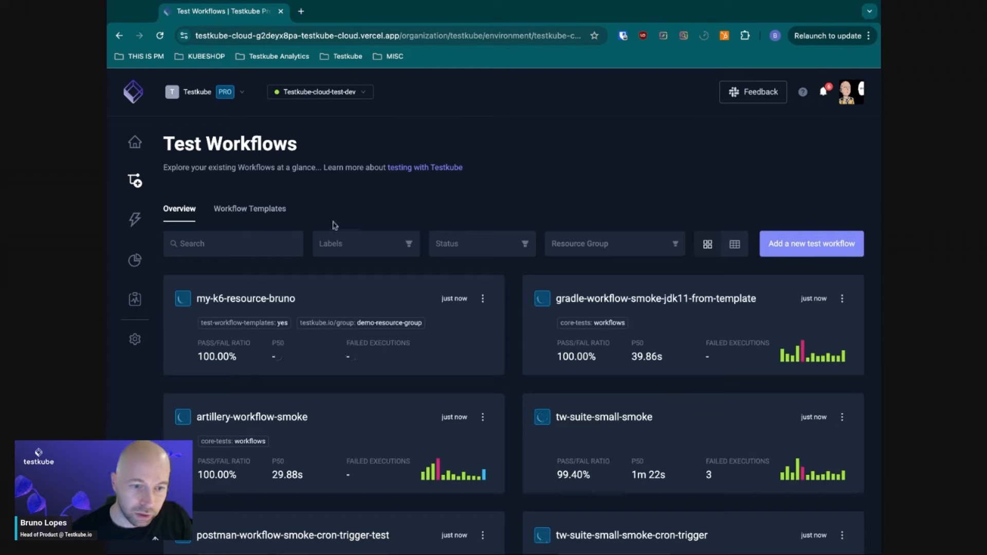
left_click(581, 246)
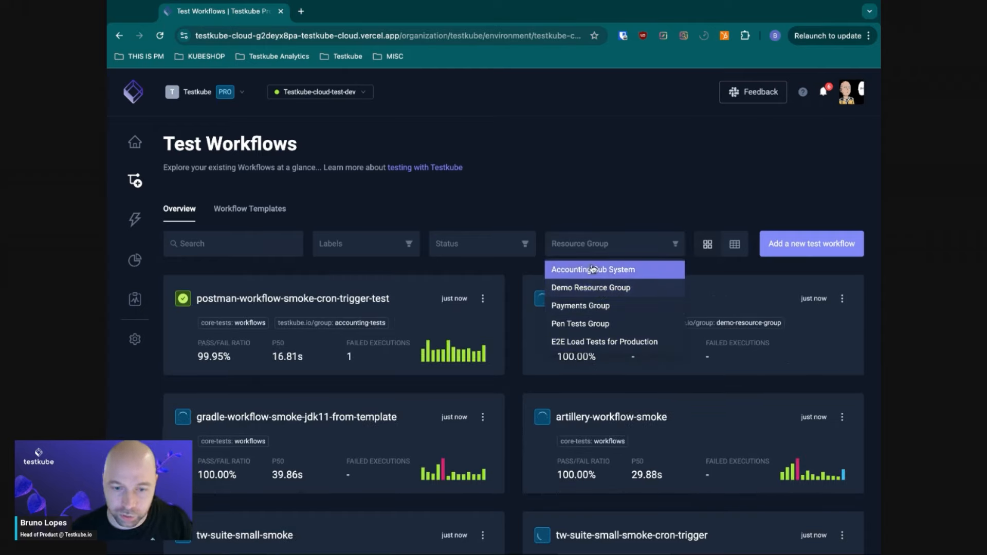
left_click(626, 270)
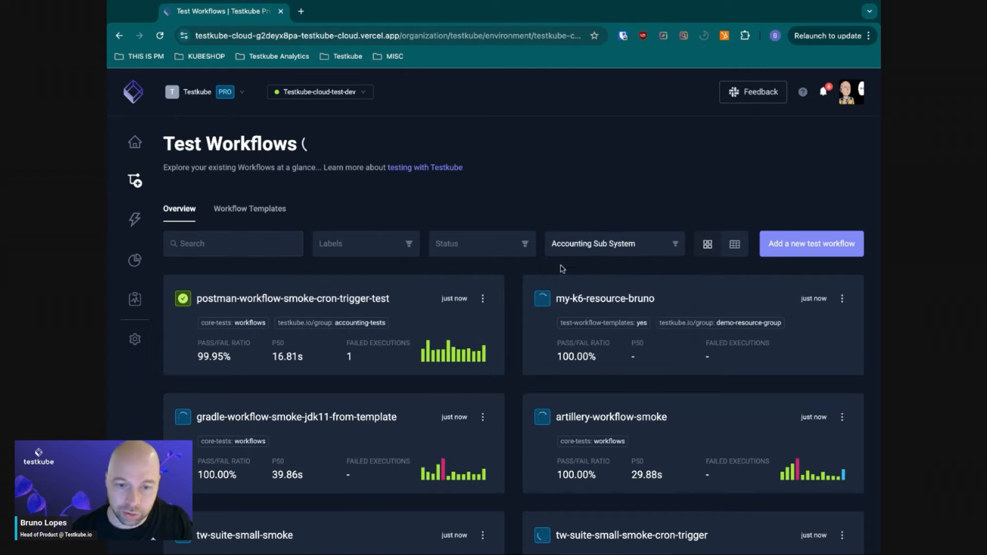
left_click(609, 246)
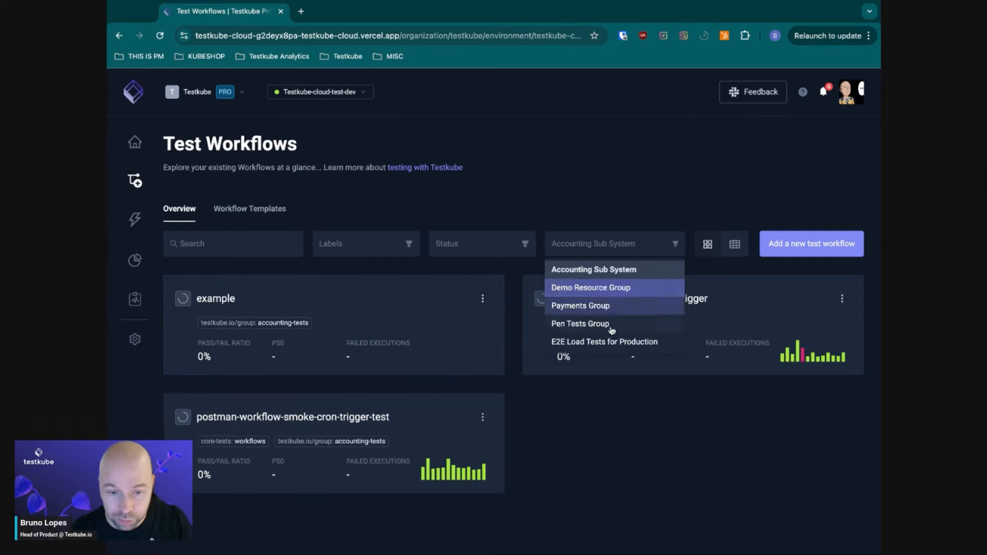
left_click(605, 296)
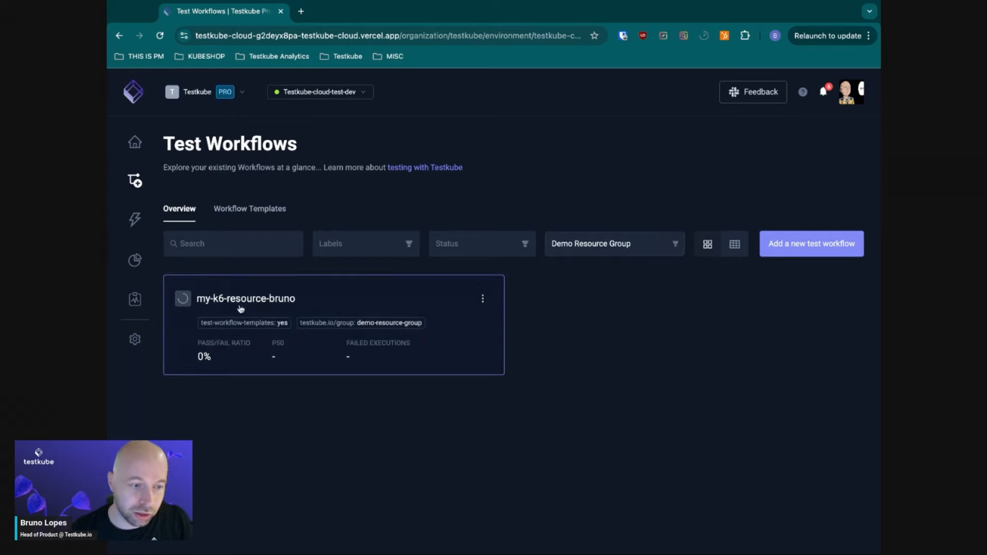
left_click(283, 310)
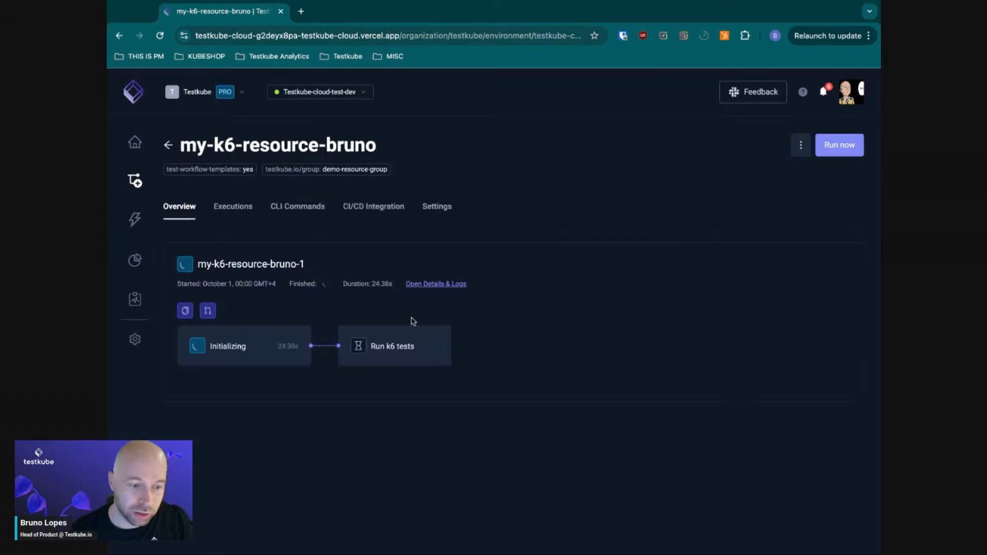